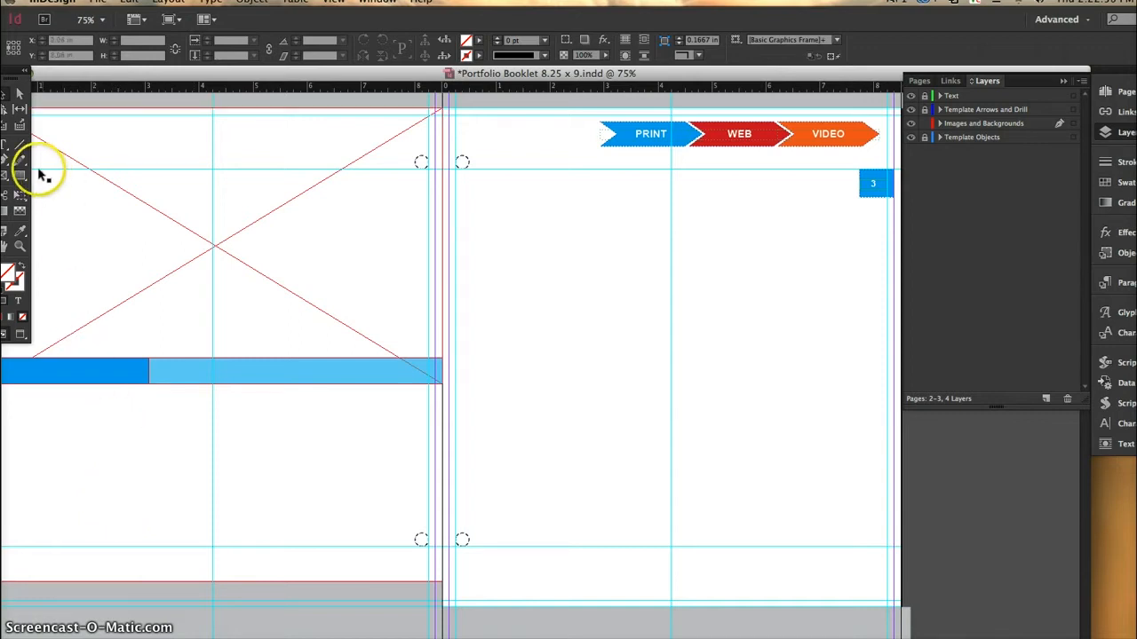
Draw a text frame about 3.14 by 4.6 in on page 3 and delete it.
{"action": "left_click", "coordinate": [6, 145]}
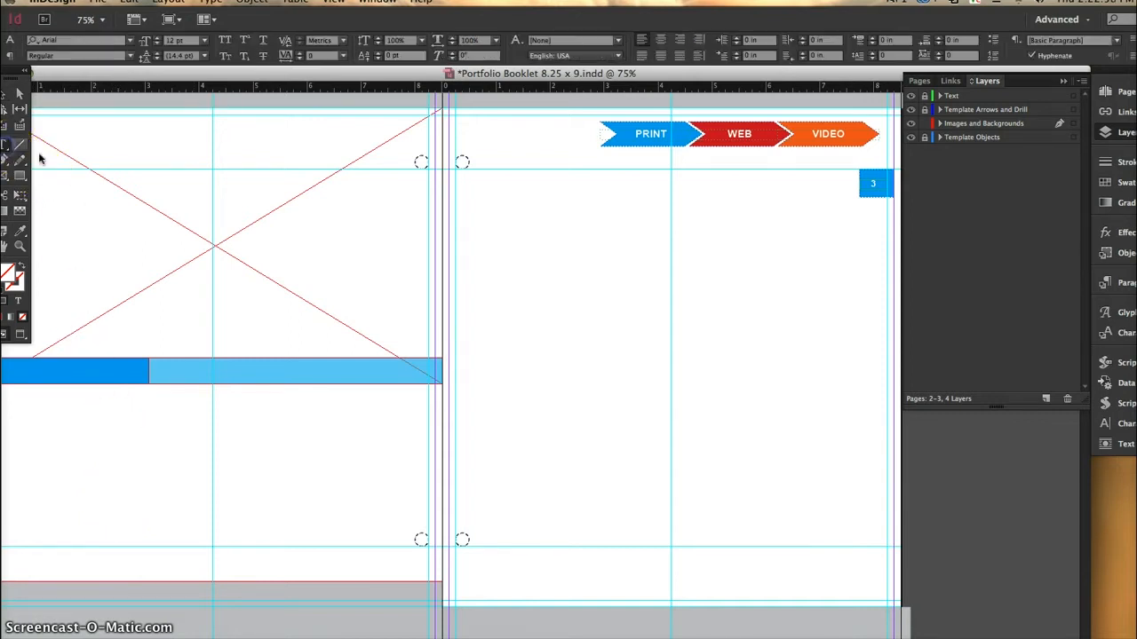
{"action": "left_click_drag", "start_coordinate": [475, 221], "coordinate": [644, 468]}
{"action": "left_click", "coordinate": [20, 93]}
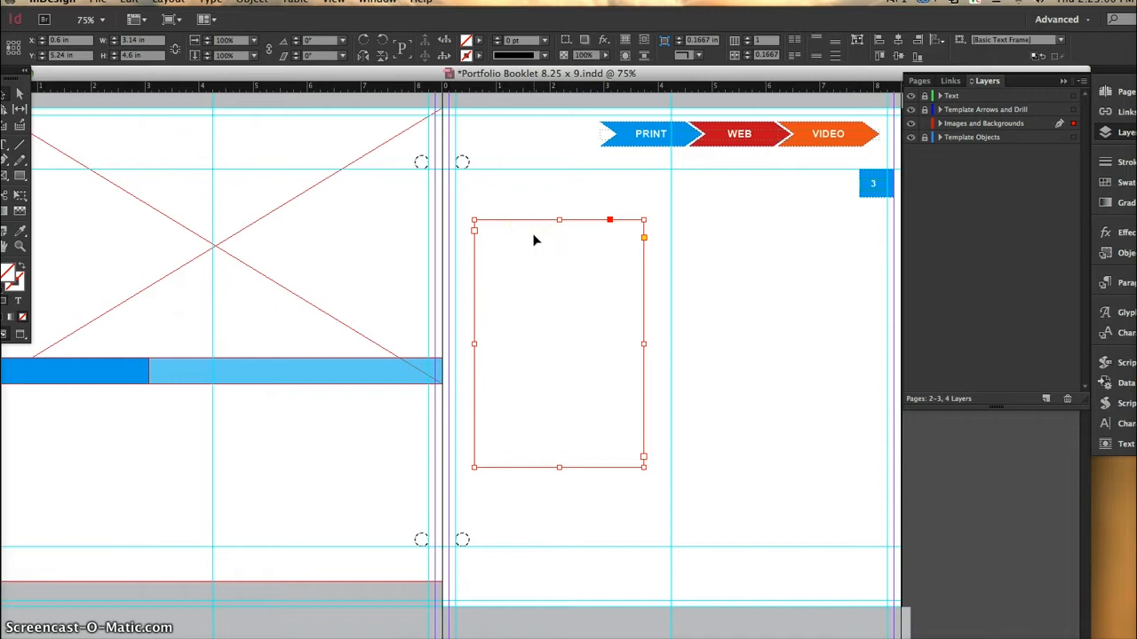
{"action": "key", "text": "Delete"}
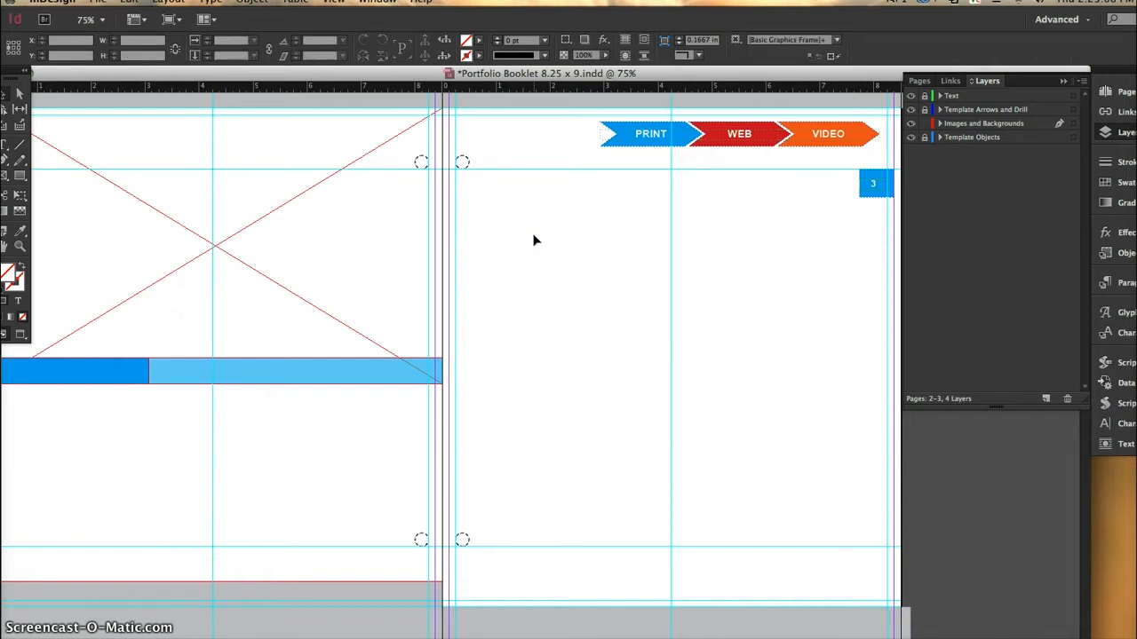
{"action": "left_click", "coordinate": [4, 177]}
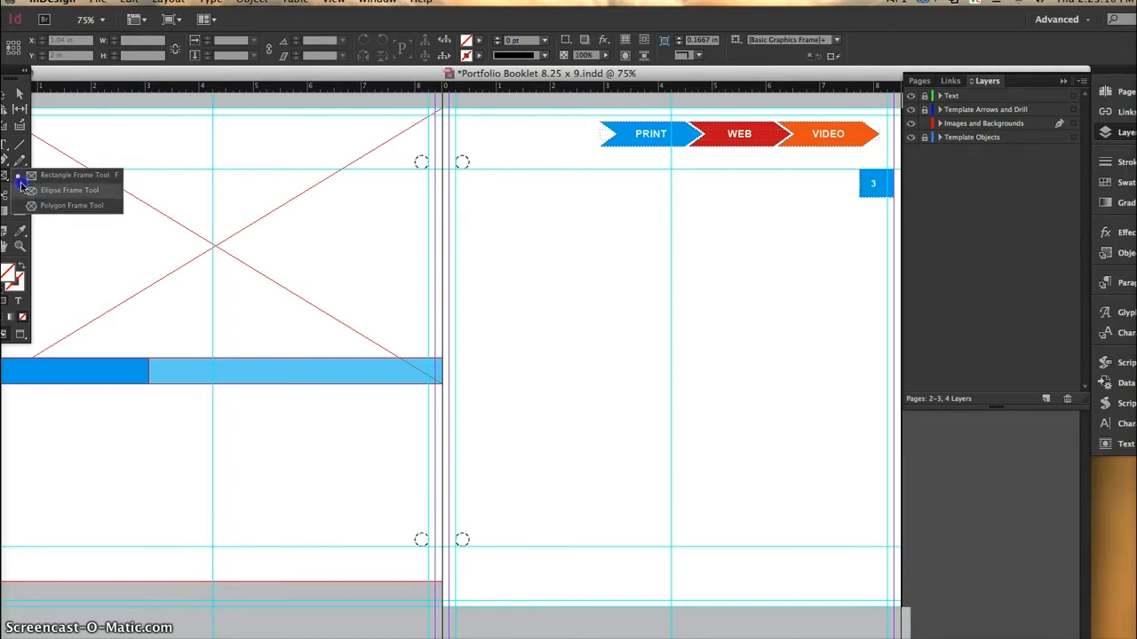
{"action": "left_click", "coordinate": [5, 176]}
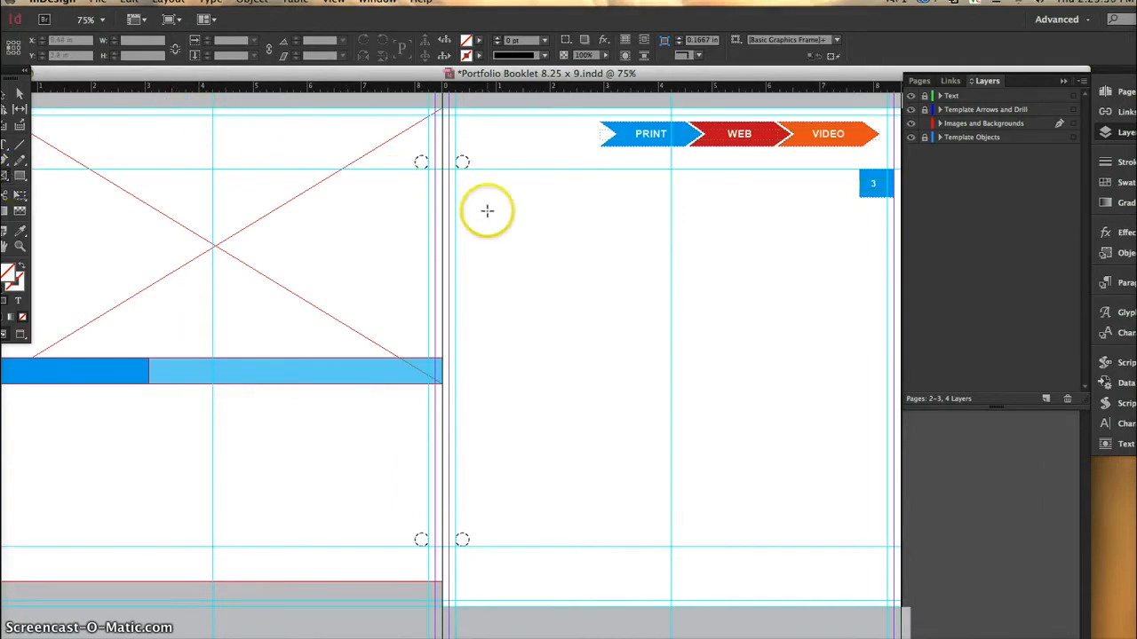
{"action": "left_click", "coordinate": [7, 93]}
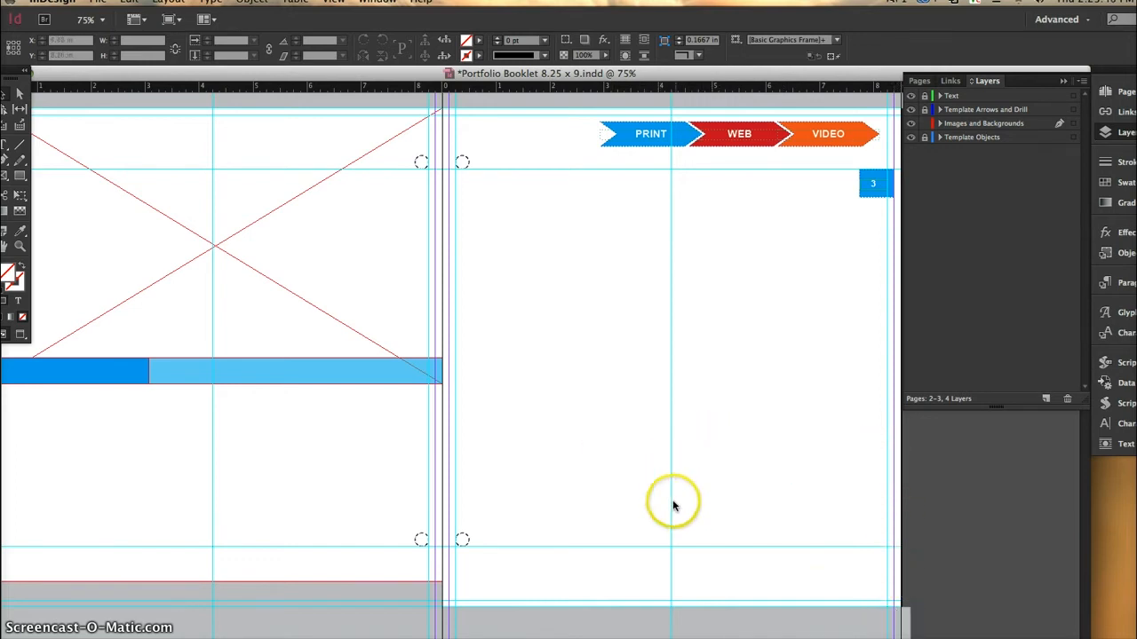
{"action": "left_click", "coordinate": [217, 240]}
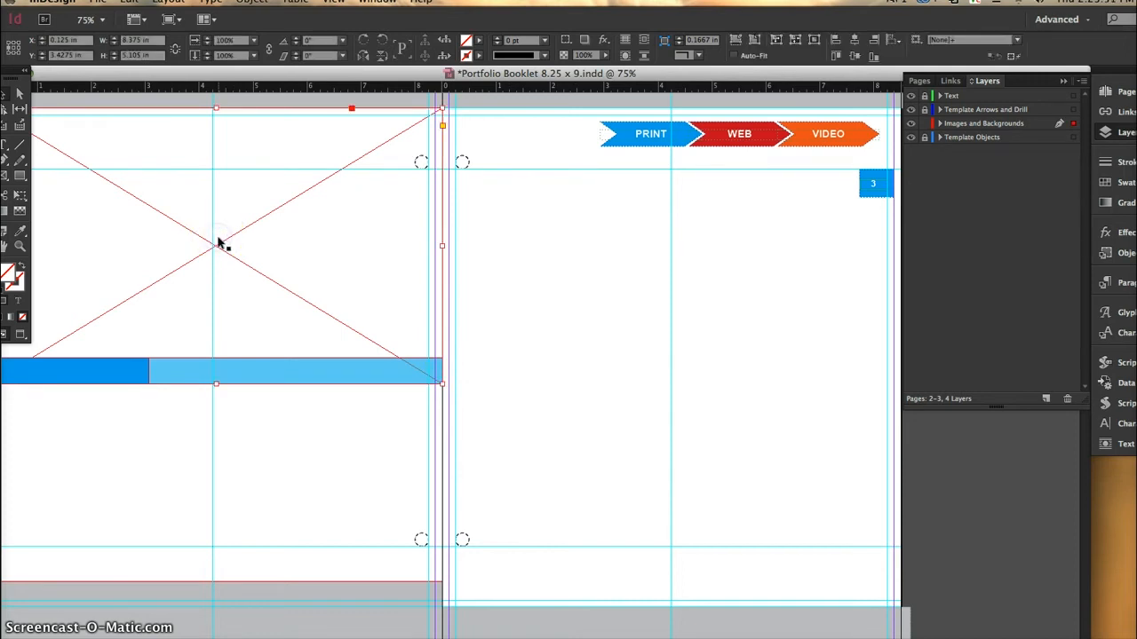
{"action": "left_click", "coordinate": [289, 433]}
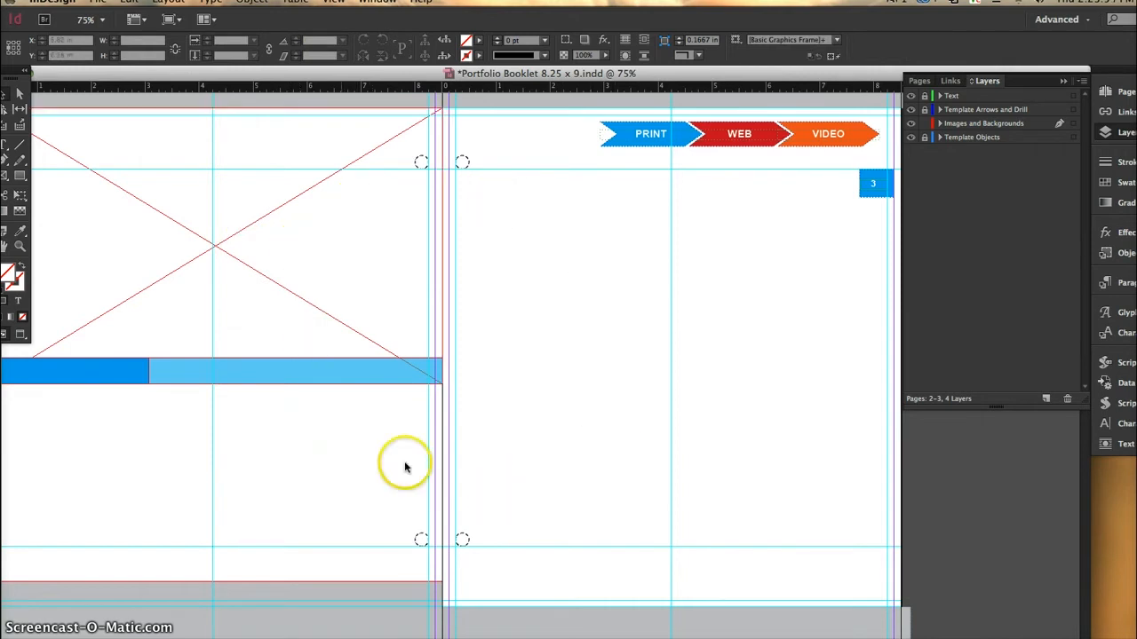
Switch the screen mode to Preview to check the spread without guides and frame edges, and return it to Normal.
{"action": "left_click", "coordinate": [336, 3]}
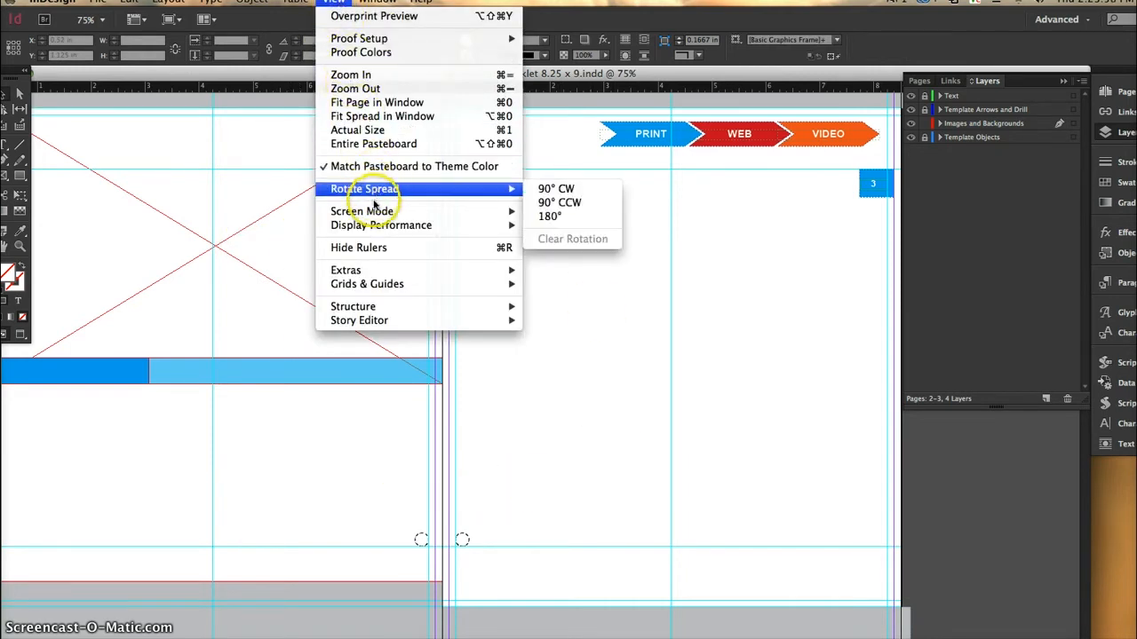
{"action": "mouse_move", "coordinate": [377, 215]}
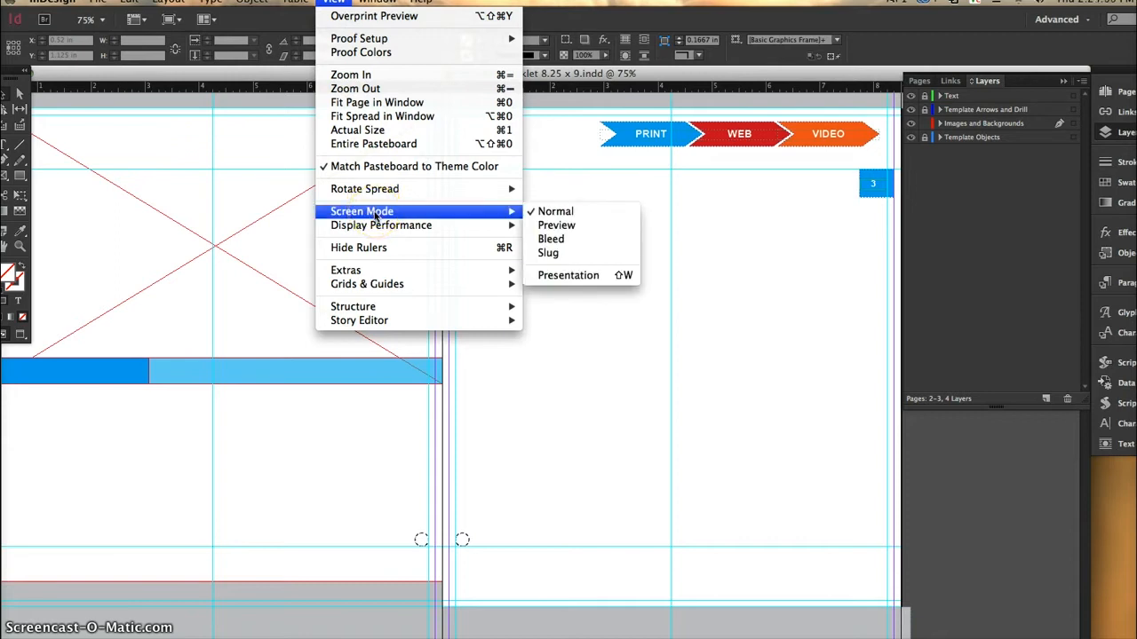
{"action": "left_click", "coordinate": [577, 225]}
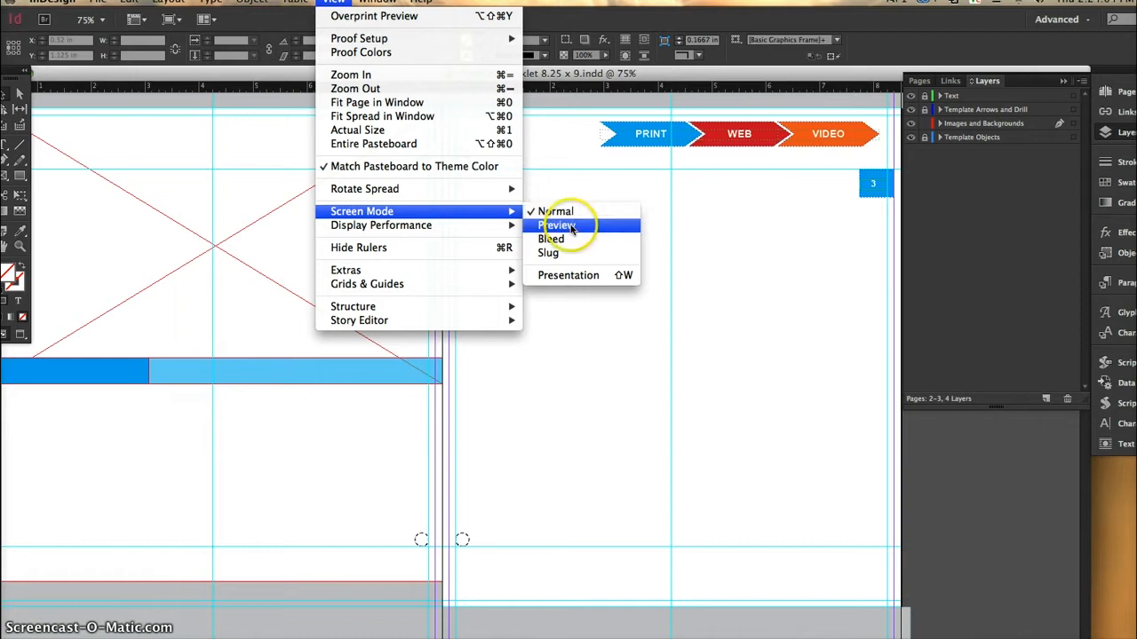
{"action": "left_click", "coordinate": [575, 255]}
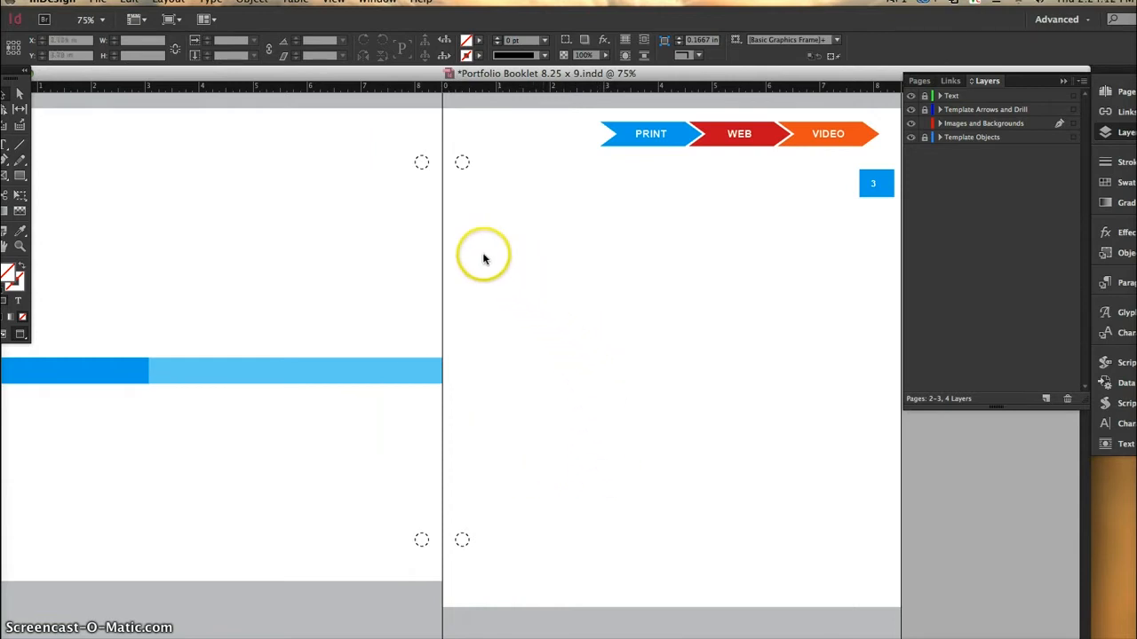
{"action": "left_click", "coordinate": [456, 273]}
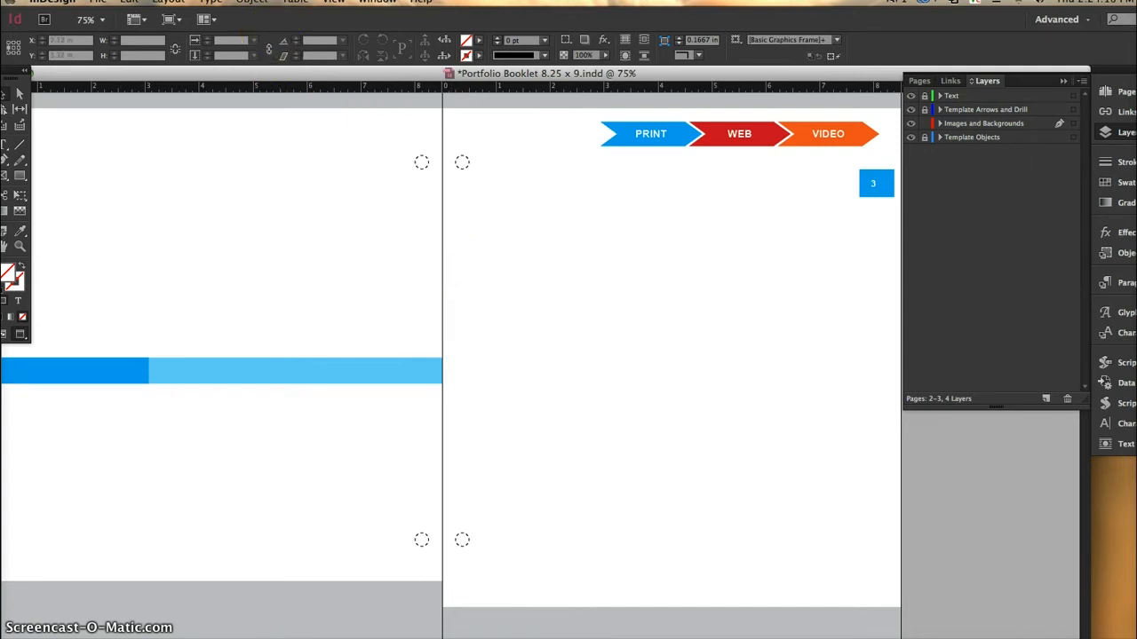
{"action": "left_click", "coordinate": [334, 2]}
{"action": "mouse_move", "coordinate": [404, 213]}
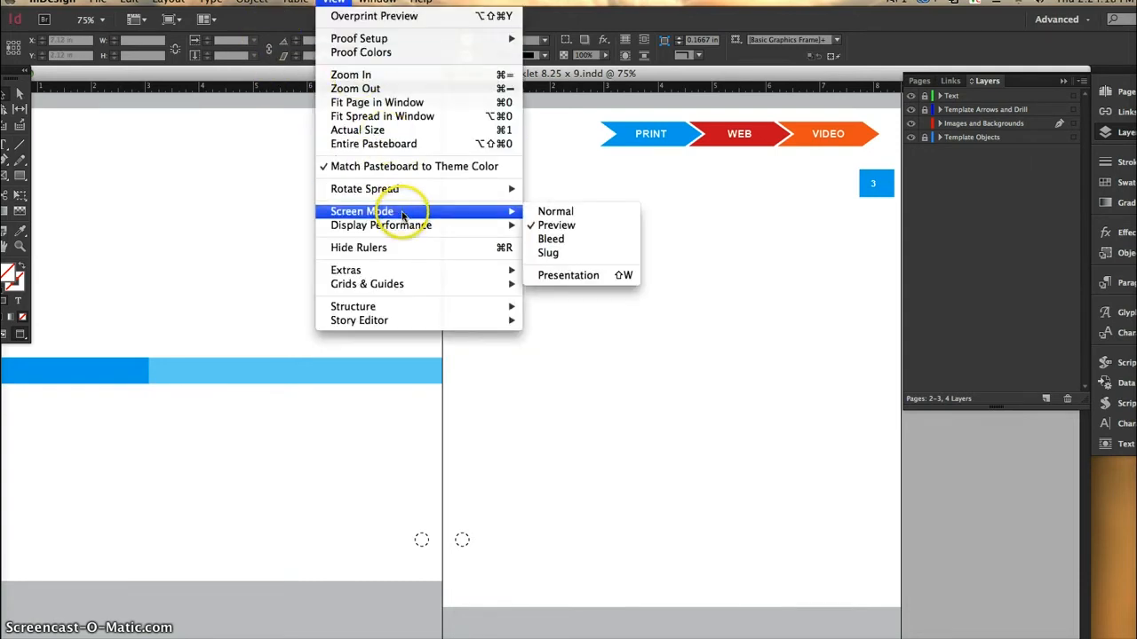
{"action": "left_click", "coordinate": [548, 215]}
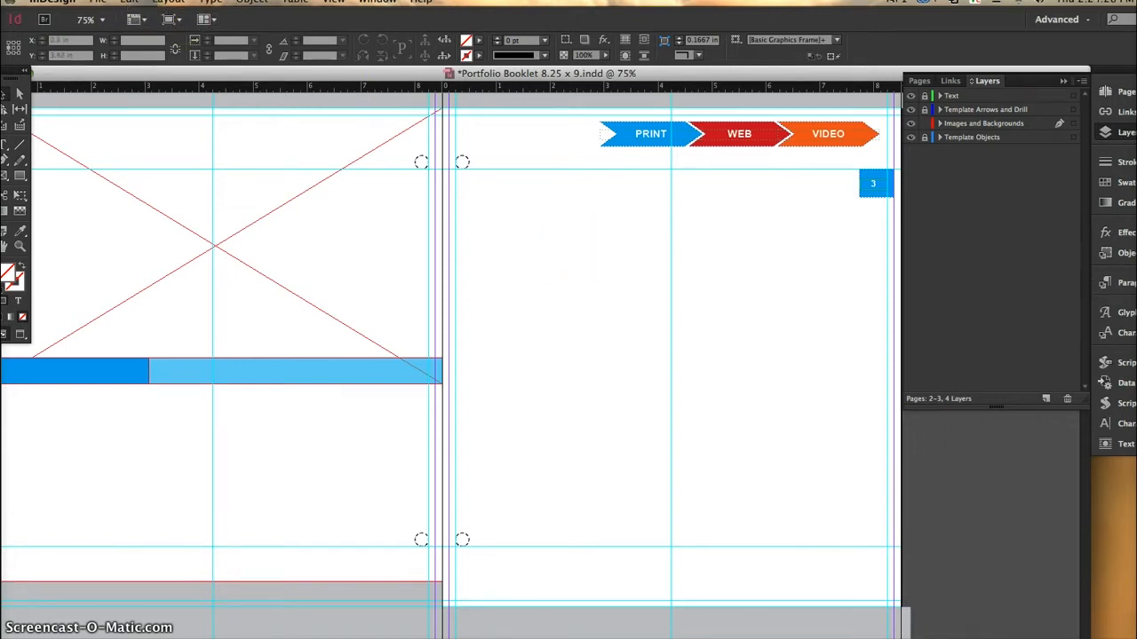
Place Concept Board.jpg from the Print Shop Images folder directly on page 3 without a frame, at full size.
{"action": "left_click", "coordinate": [98, 2]}
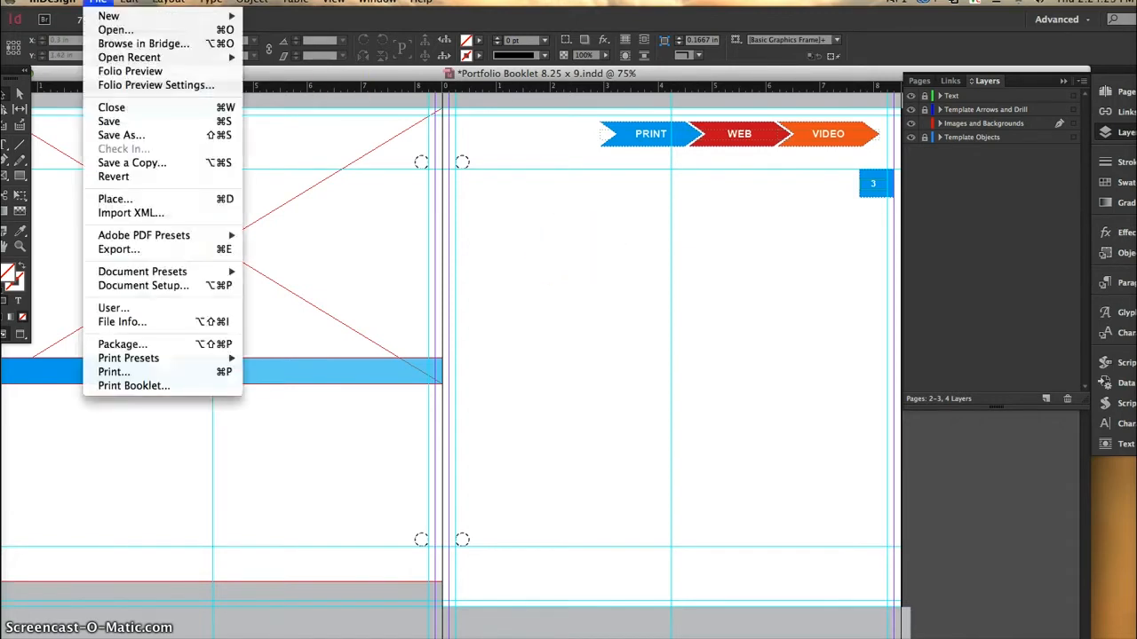
{"action": "left_click", "coordinate": [122, 203]}
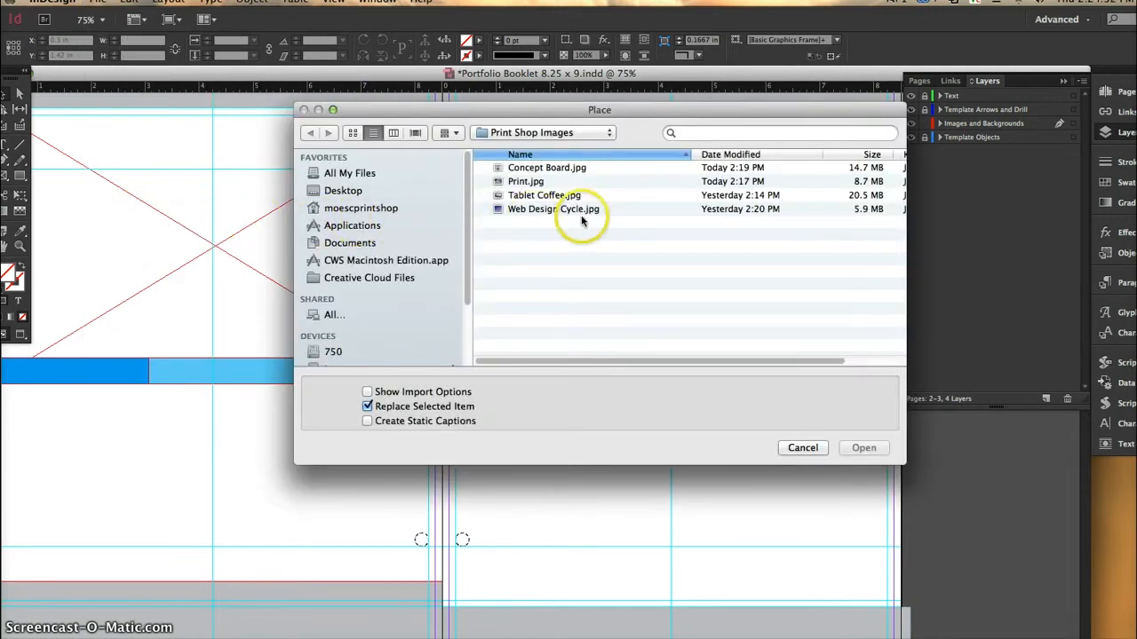
{"action": "left_click", "coordinate": [541, 168]}
{"action": "left_click", "coordinate": [855, 449]}
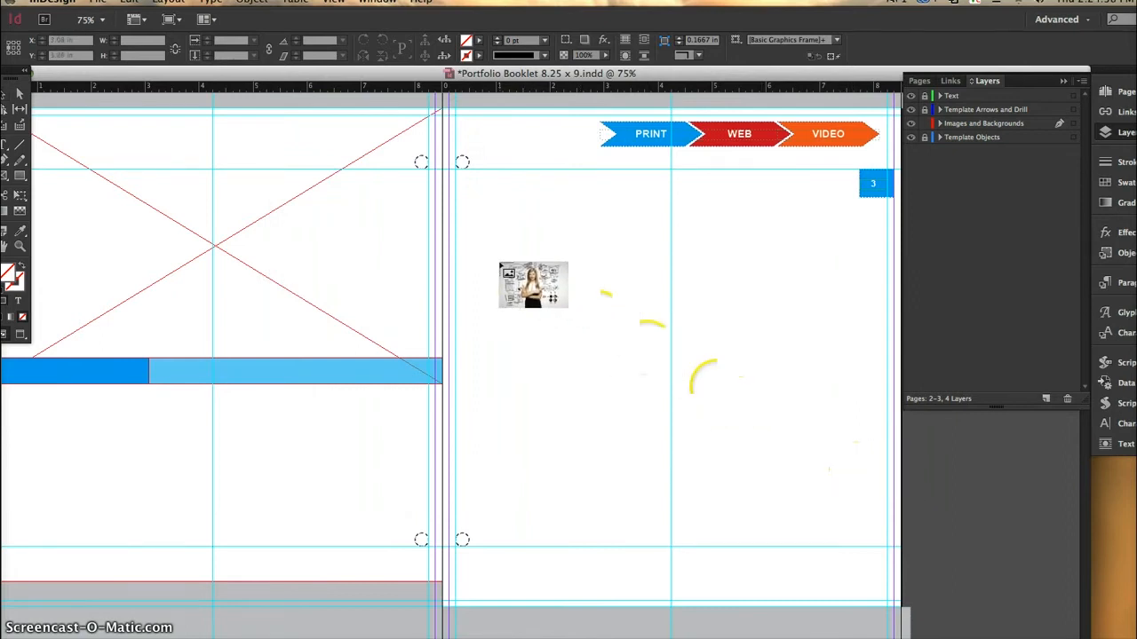
{"action": "left_click", "coordinate": [499, 262]}
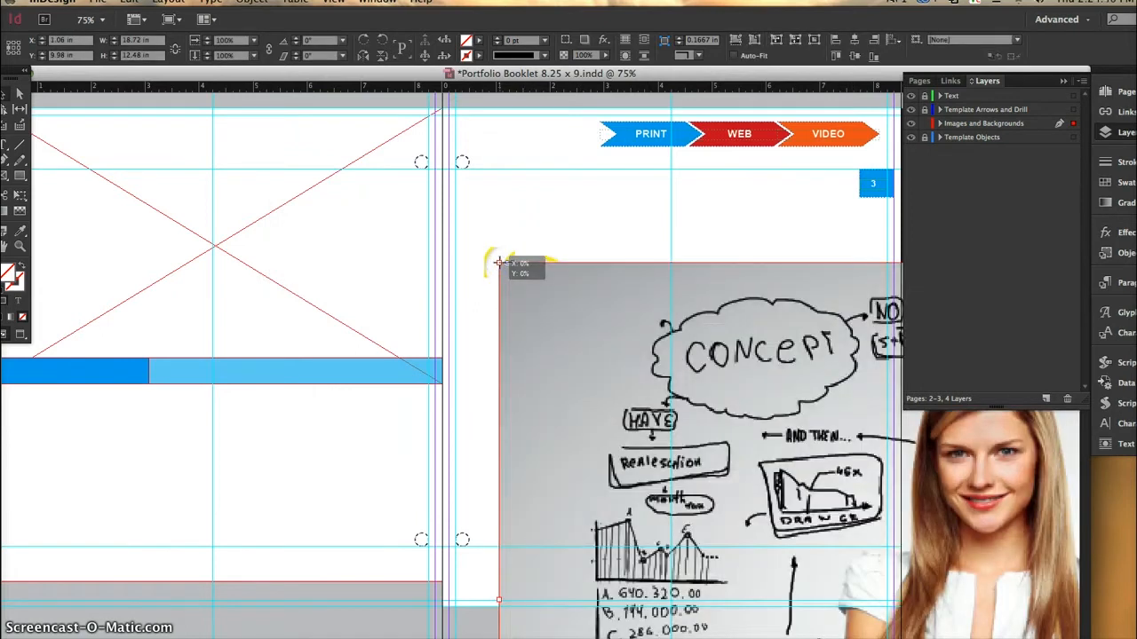
Scale the placed concept board image down to about 8.17 by 5.45 in with Free Transform, and delete it.
{"action": "left_click_drag", "start_coordinate": [528, 291], "coordinate": [242, 148]}
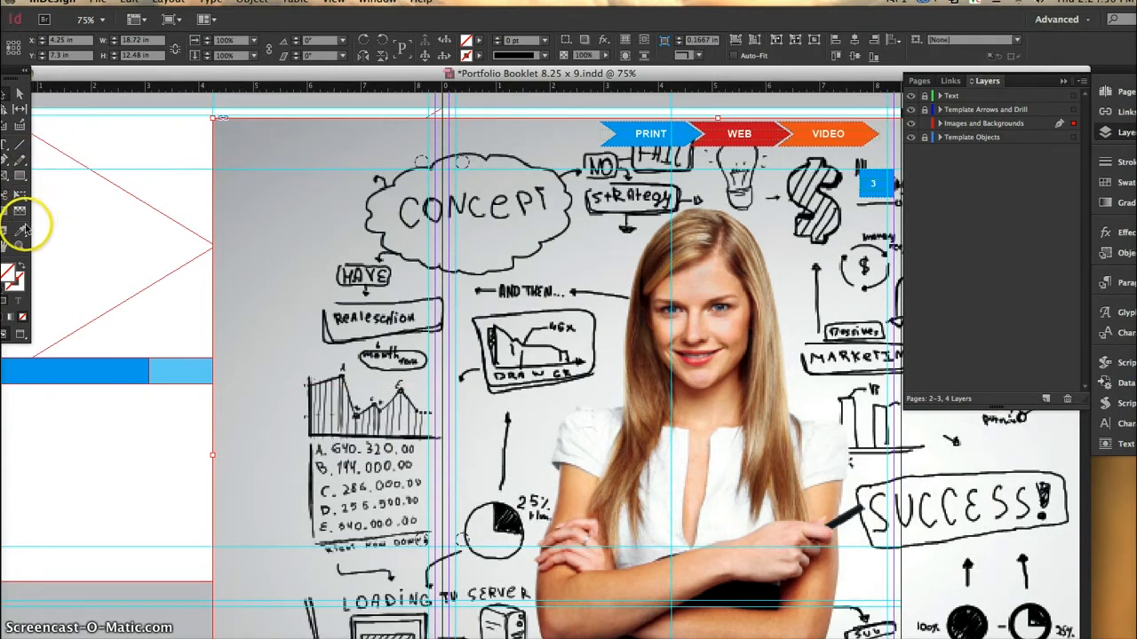
{"action": "left_click", "coordinate": [19, 197]}
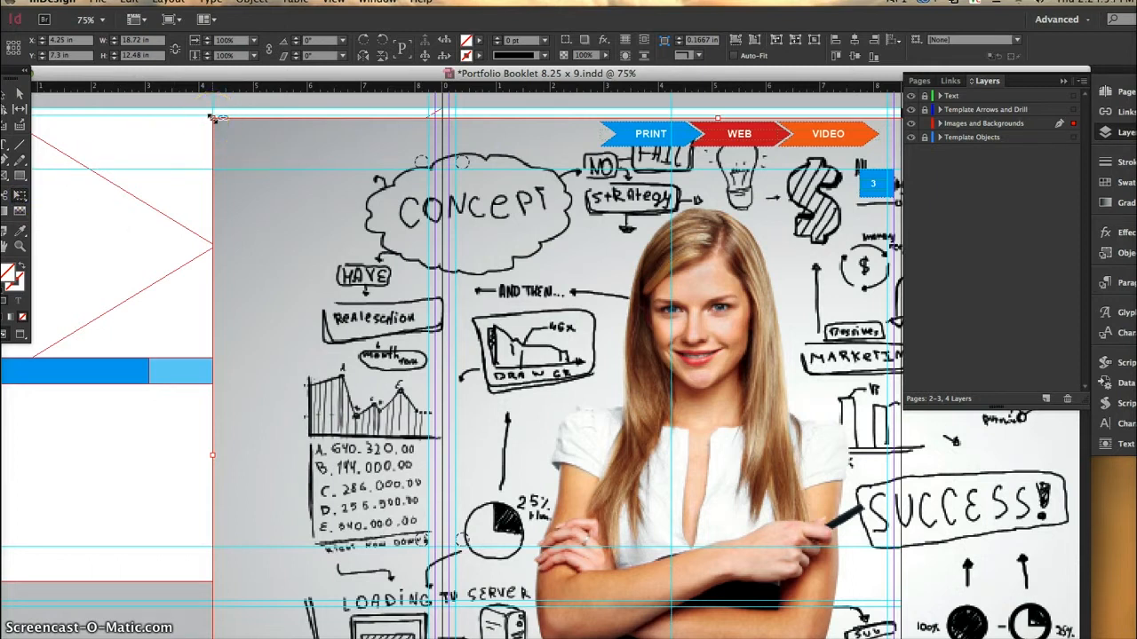
{"action": "left_click_drag", "start_coordinate": [225, 130], "coordinate": [643, 477]}
{"action": "left_click_drag", "start_coordinate": [728, 482], "coordinate": [371, 235]}
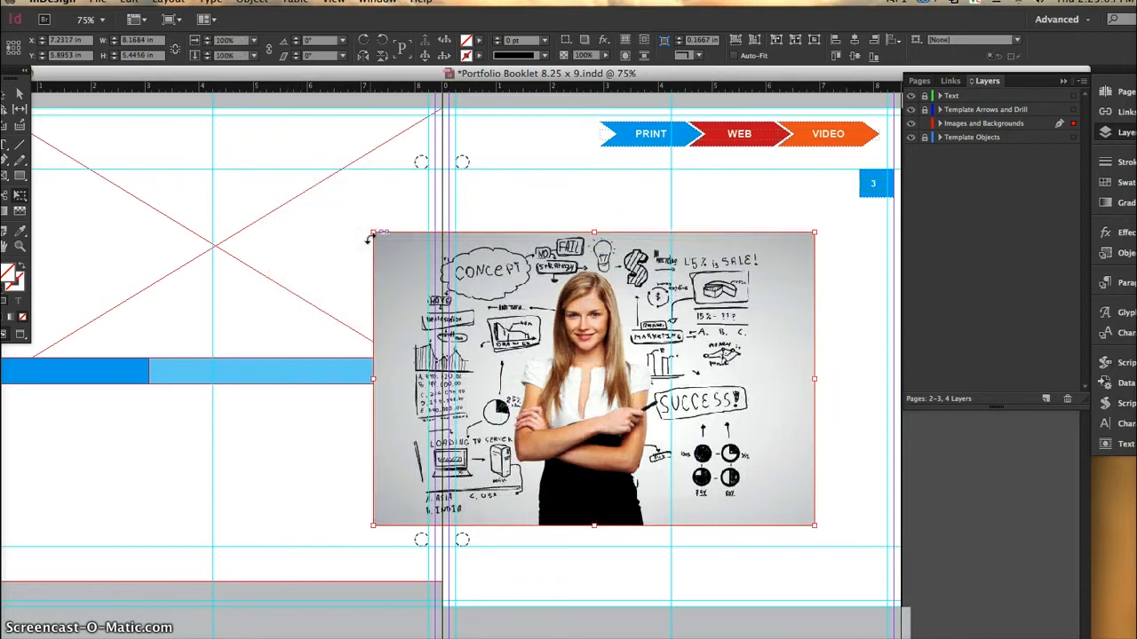
{"action": "key", "text": "Delete"}
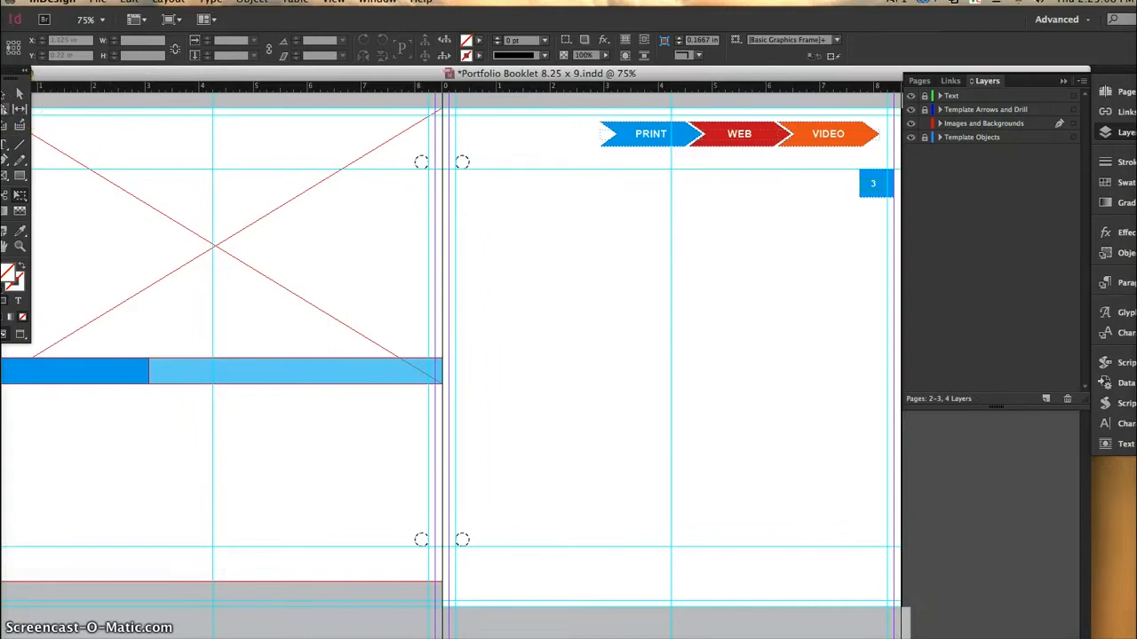
{"action": "left_click", "coordinate": [5, 97]}
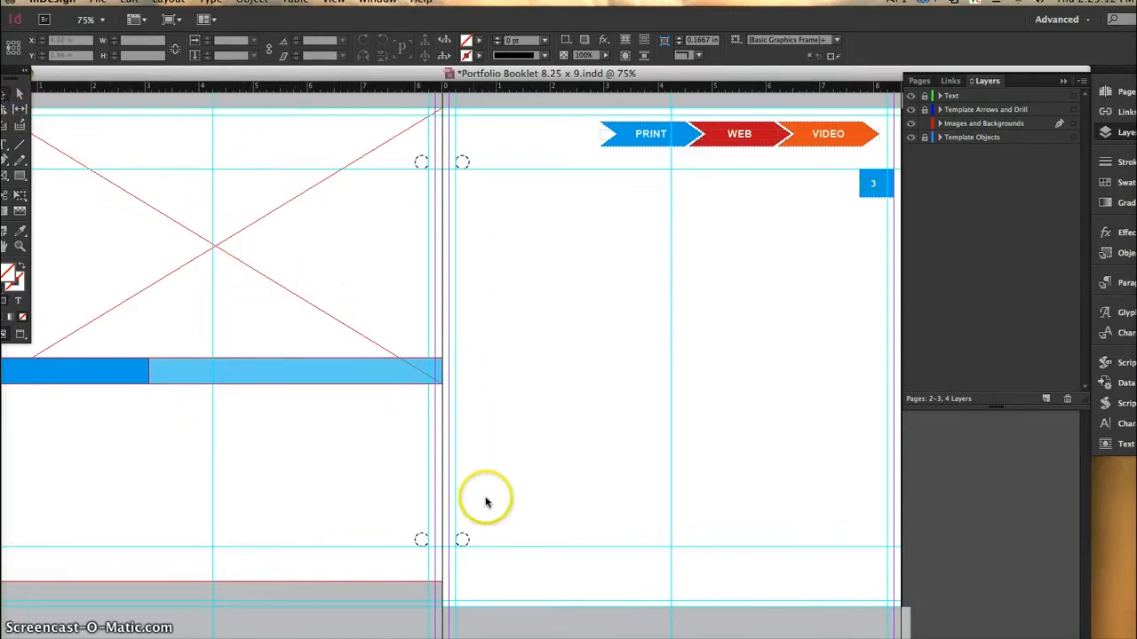
Replace the empty picture frame on the upper part of page 2 with a new rectangle frame about 8.375 by 5.105 in.
{"action": "scroll", "coordinate": [446, 453], "scroll_direction": "left", "scroll_amount": 3}
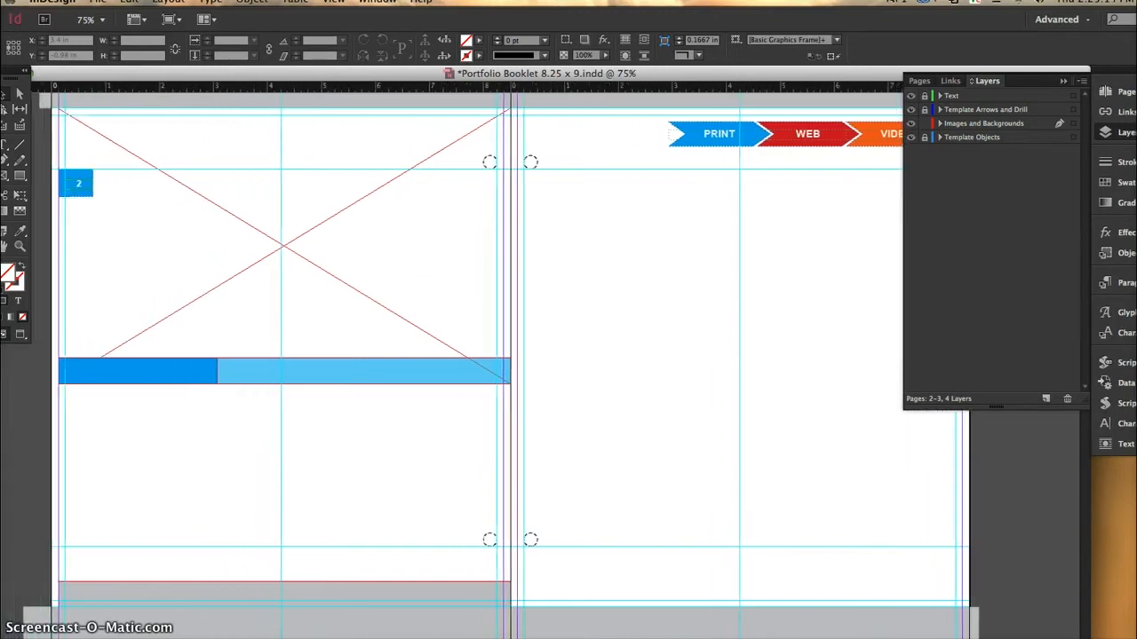
{"action": "left_click", "coordinate": [386, 313]}
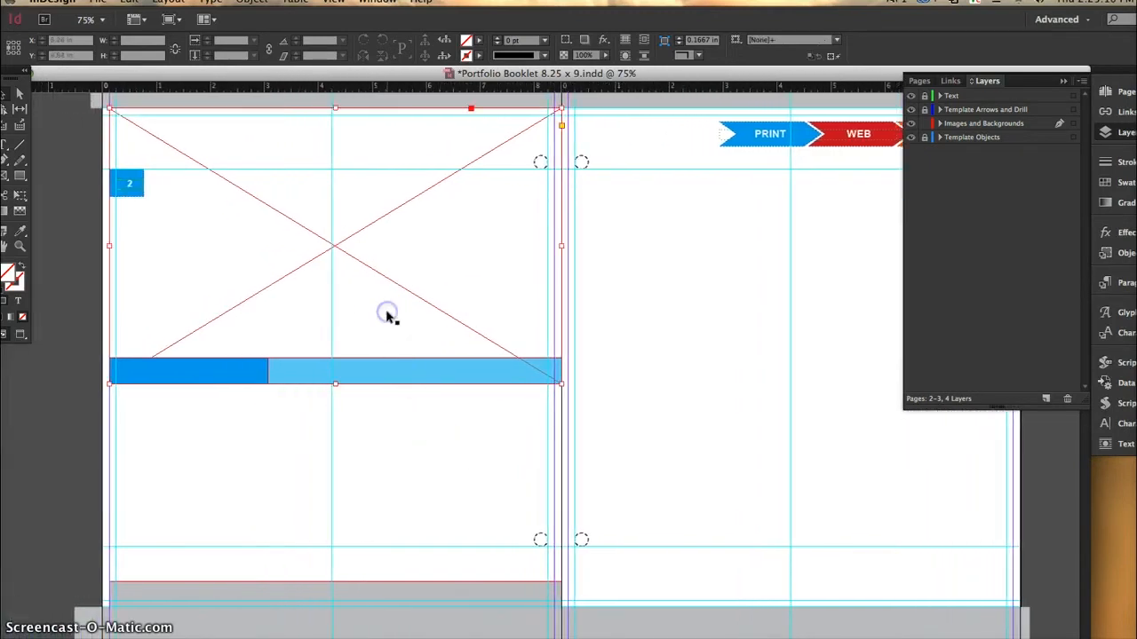
{"action": "key", "text": "Delete"}
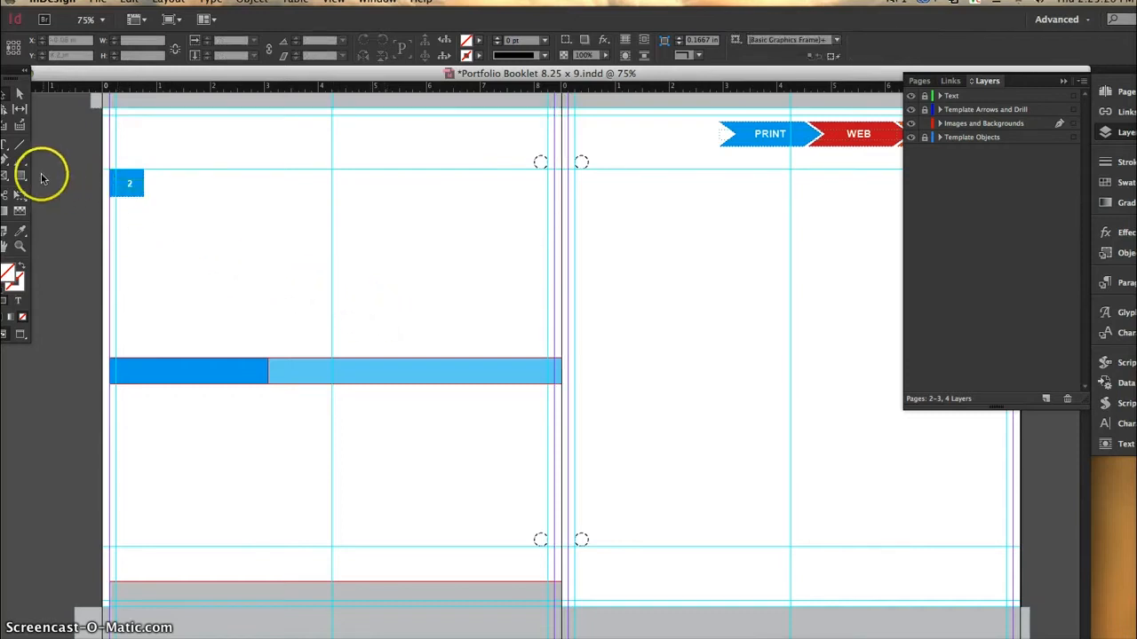
{"action": "left_click", "coordinate": [4, 178]}
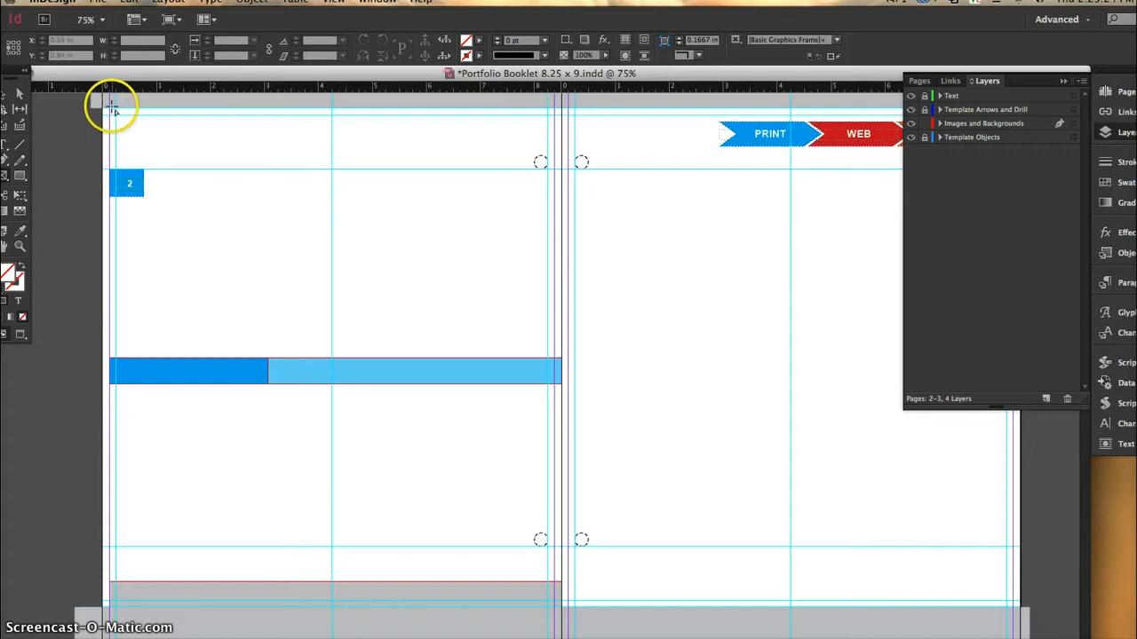
{"action": "left_click_drag", "start_coordinate": [111, 106], "coordinate": [562, 384]}
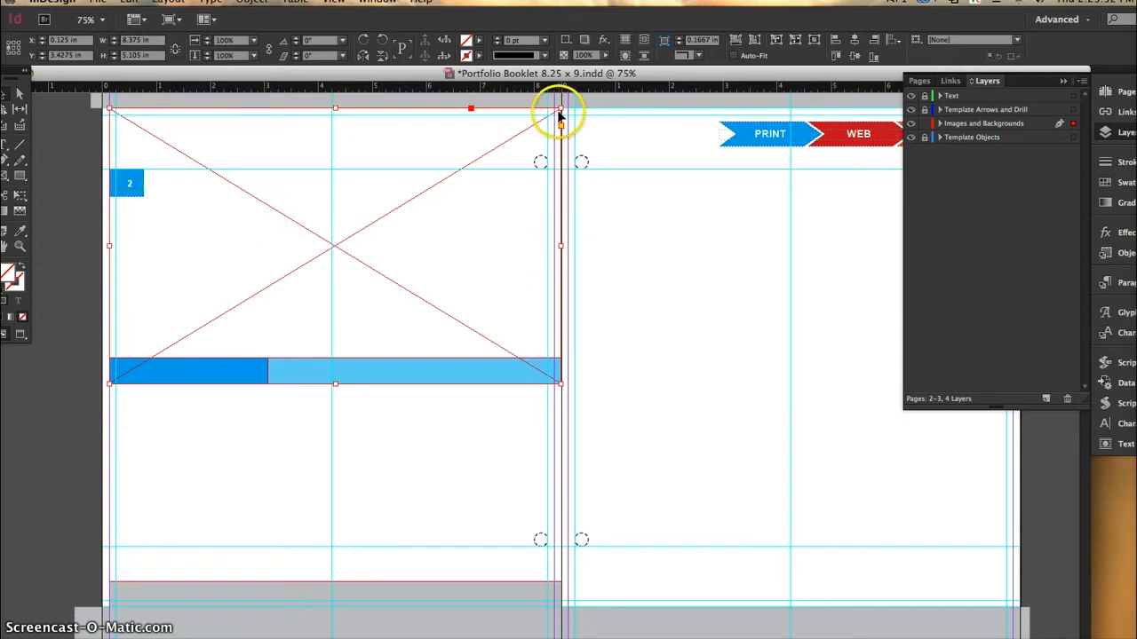
Place Concept Board.jpg into the new rectangle frame on page 2.
{"action": "left_click", "coordinate": [97, 3]}
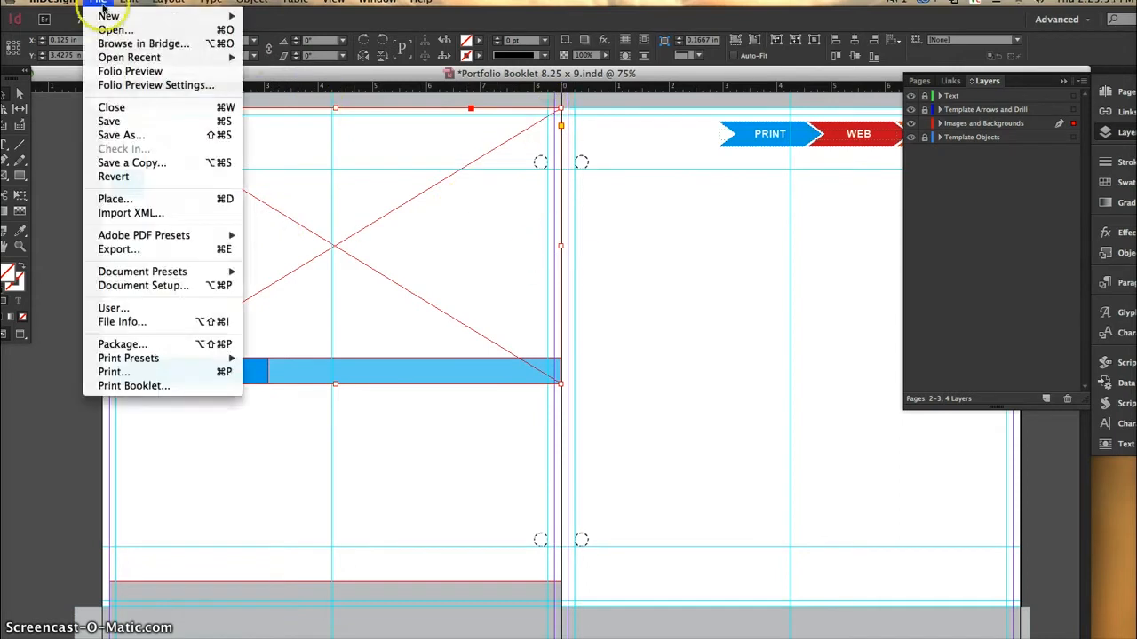
{"action": "left_click", "coordinate": [135, 196]}
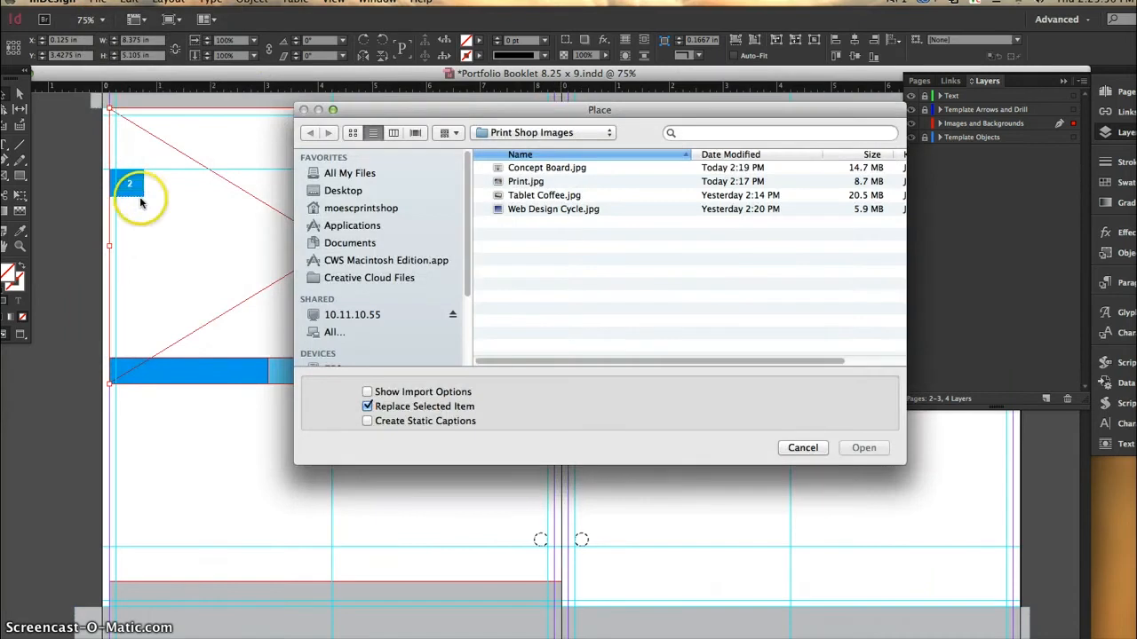
{"action": "left_click", "coordinate": [533, 168]}
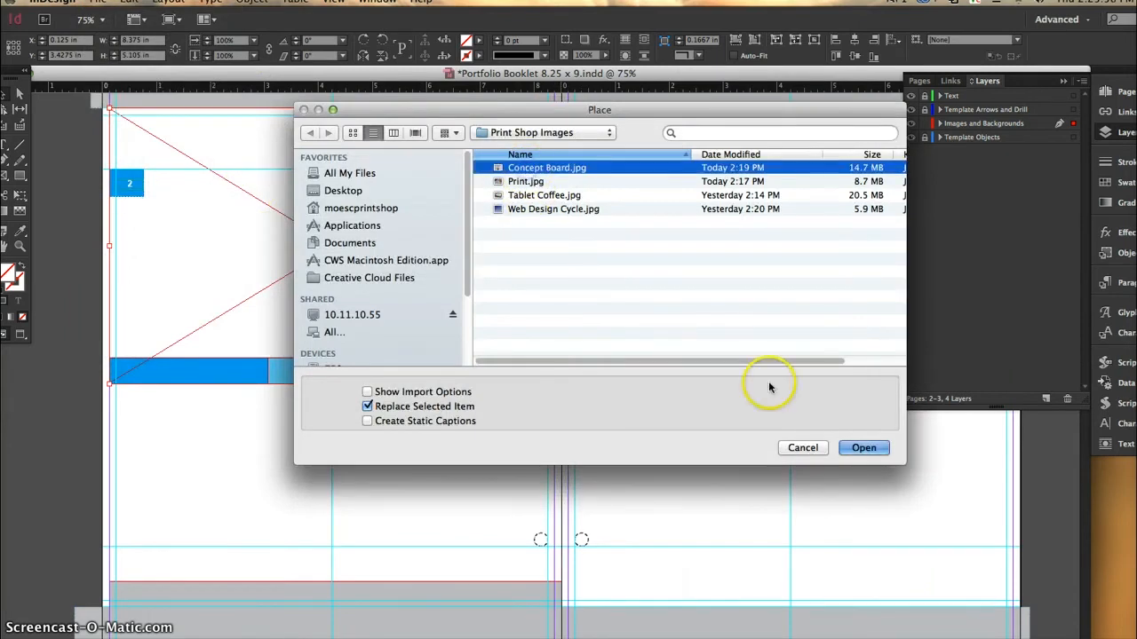
{"action": "left_click", "coordinate": [853, 448]}
{"action": "left_click", "coordinate": [465, 277]}
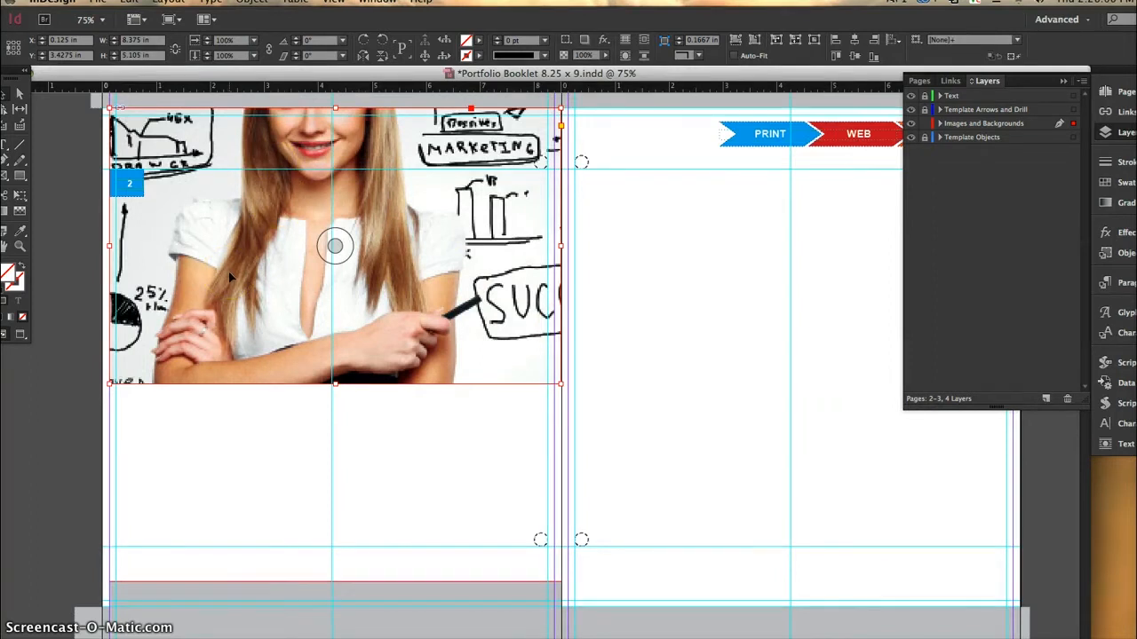
Undo the image placement in the page 2 frame and deselect the frame.
{"action": "key", "text": "super+z"}
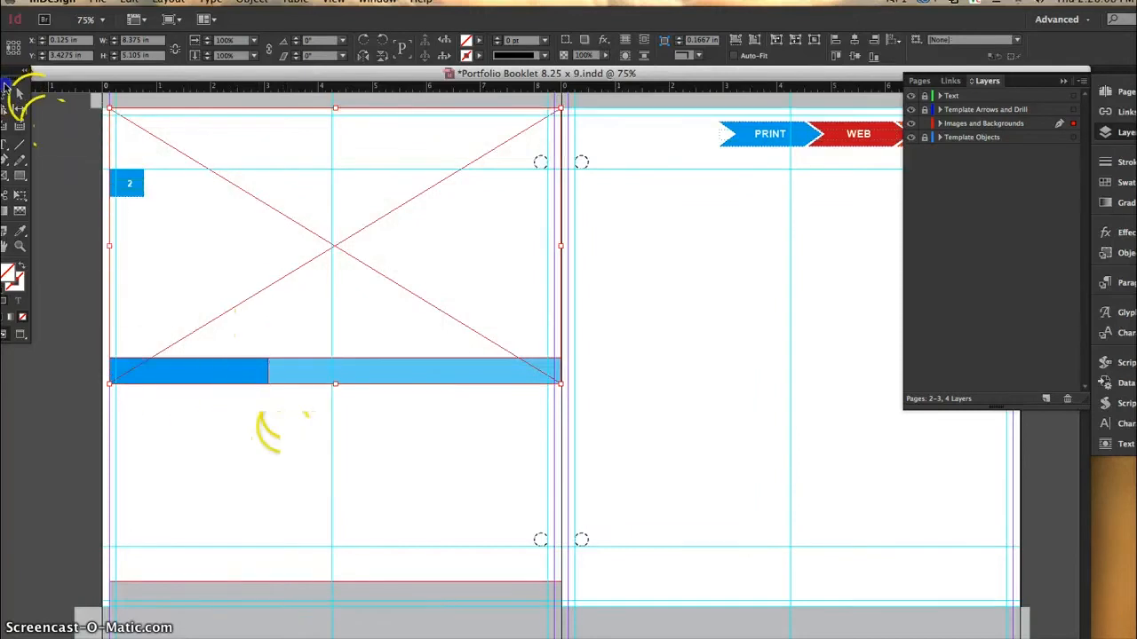
{"action": "left_click", "coordinate": [4, 97]}
{"action": "left_click", "coordinate": [249, 432]}
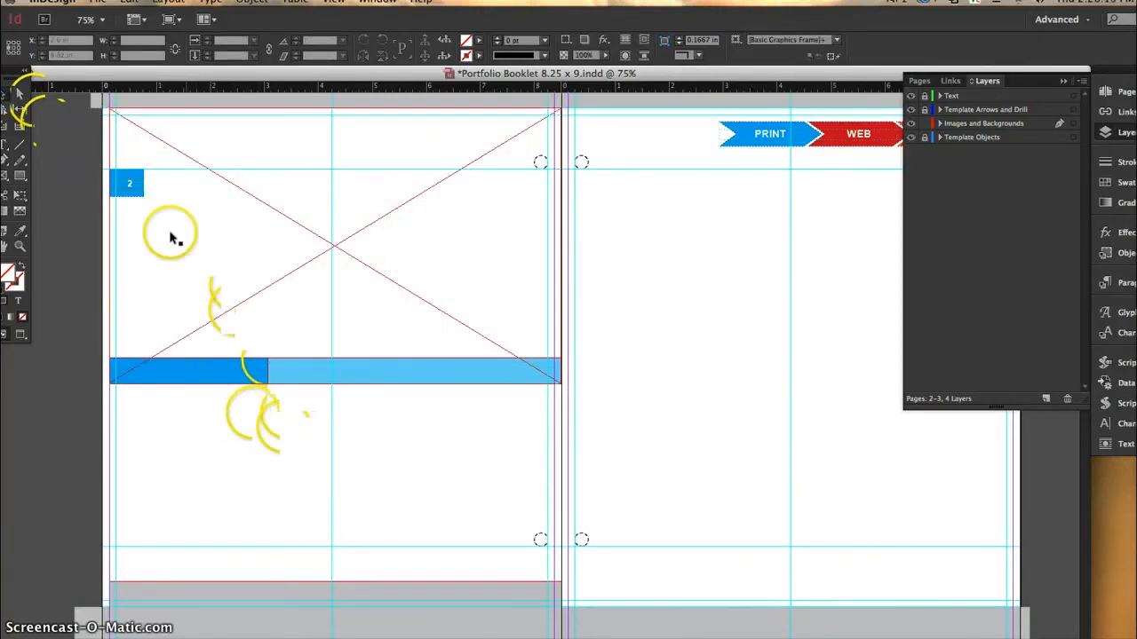
Place Concept Board.jpg into the empty rectangle frame on the upper part of page 2.
{"action": "left_click", "coordinate": [96, 3]}
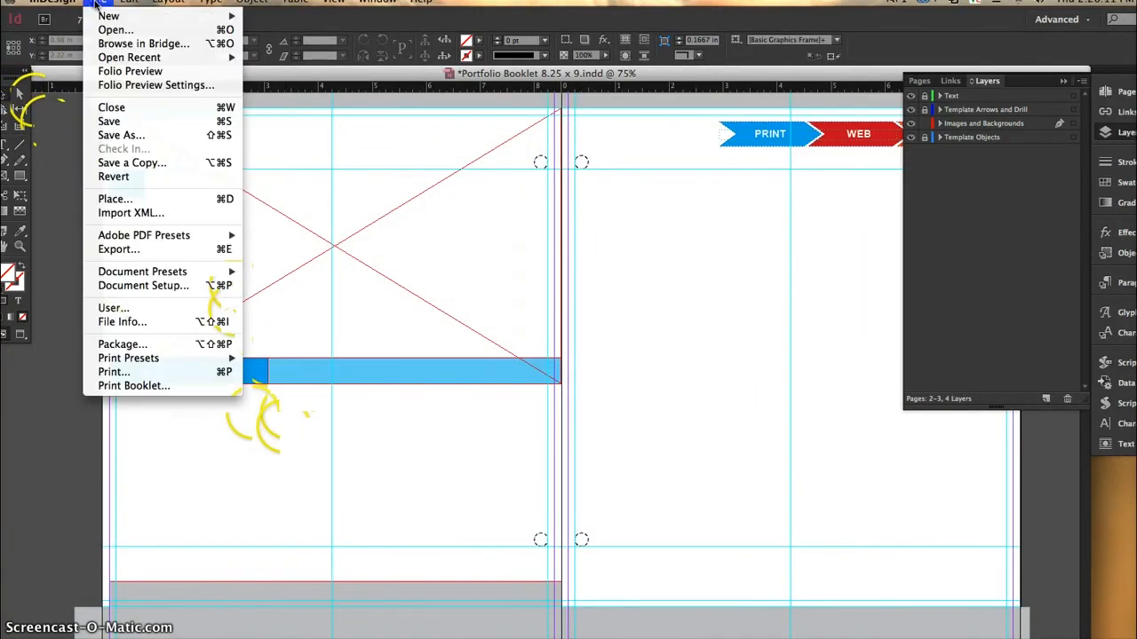
{"action": "left_click", "coordinate": [114, 199]}
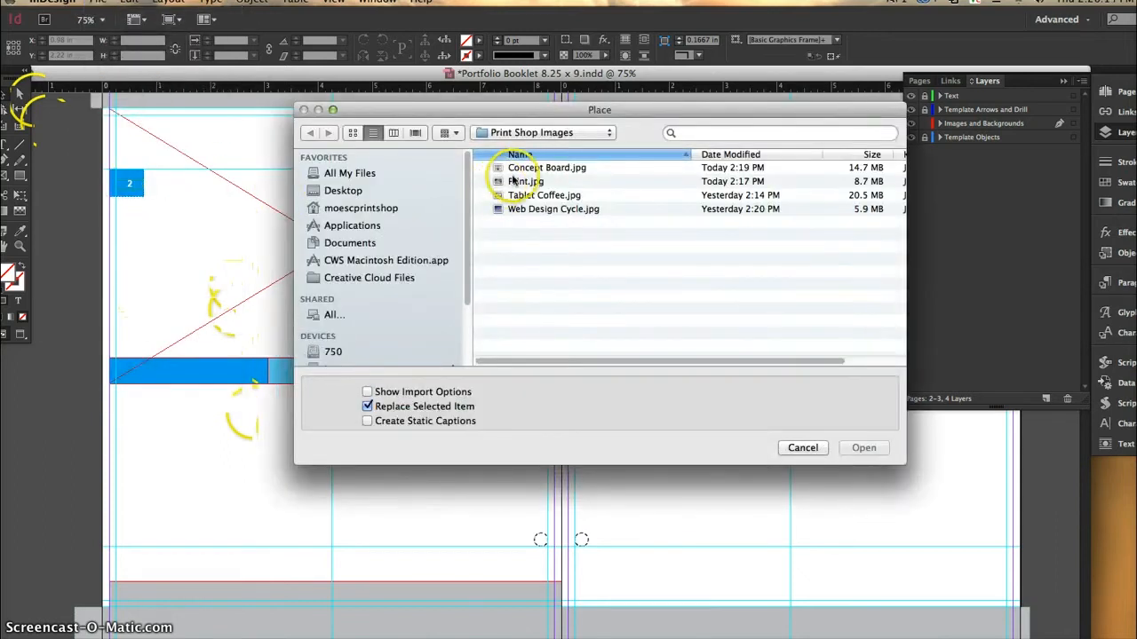
{"action": "left_click", "coordinate": [524, 169]}
{"action": "left_click", "coordinate": [858, 448]}
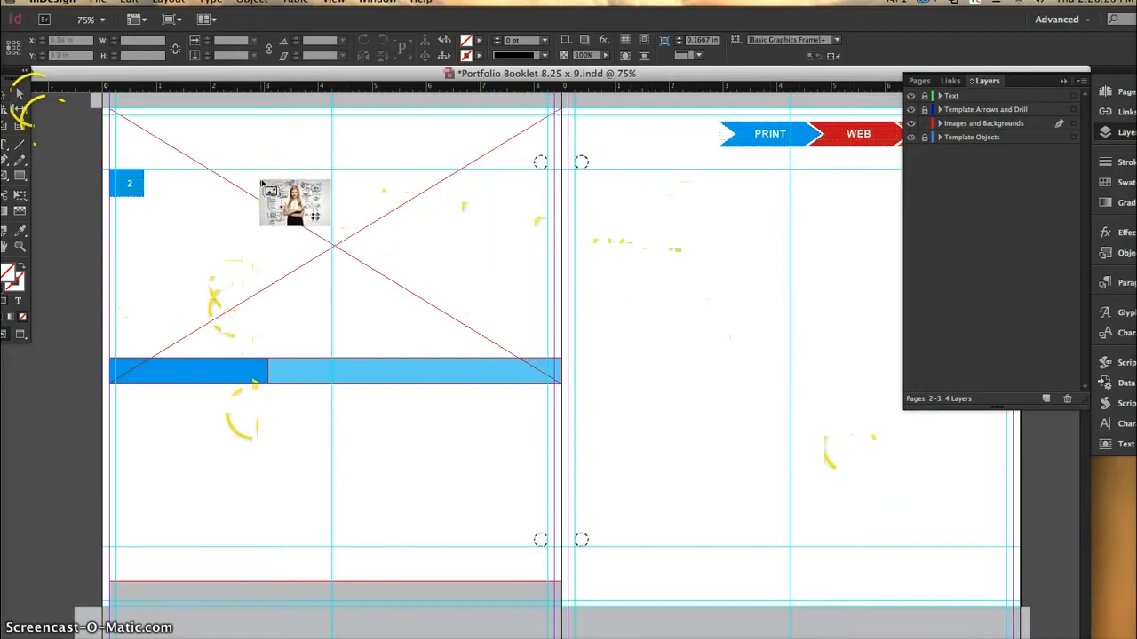
{"action": "left_click", "coordinate": [261, 182]}
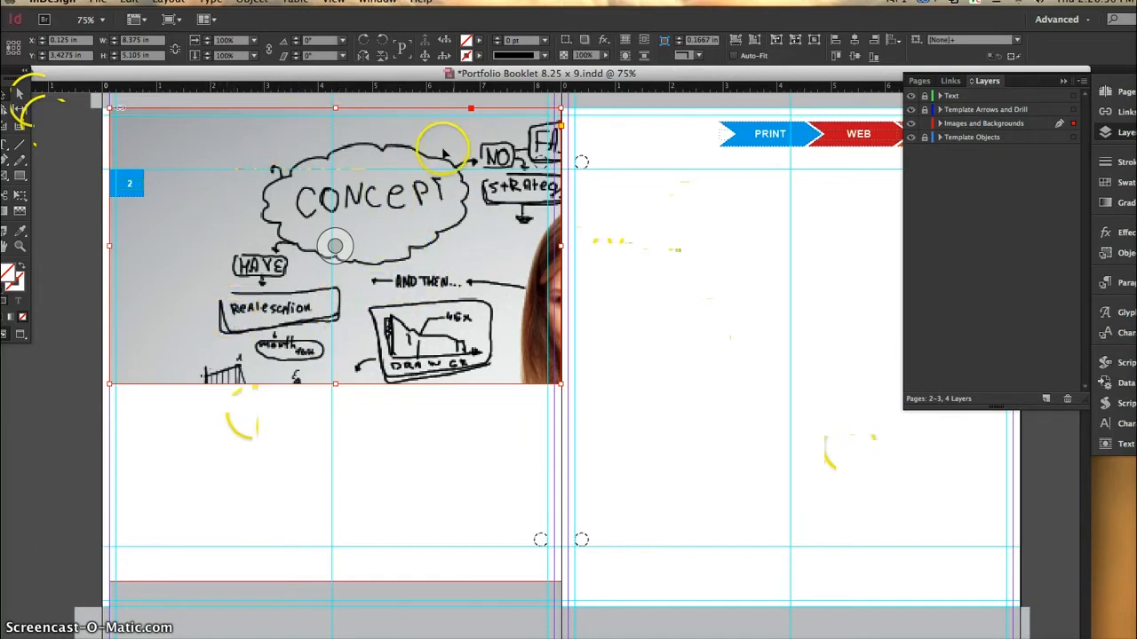
Fit the concept board image to its frame with Fill Frame Proportionally, and deselect the frame.
{"action": "left_click", "coordinate": [252, 3]}
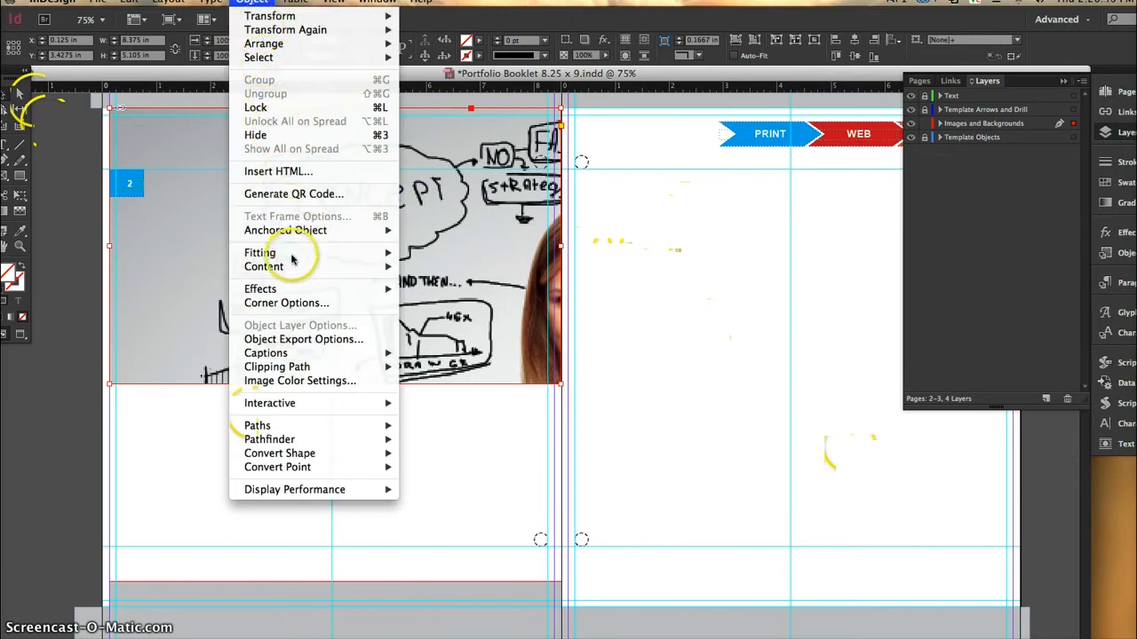
{"action": "mouse_move", "coordinate": [292, 256]}
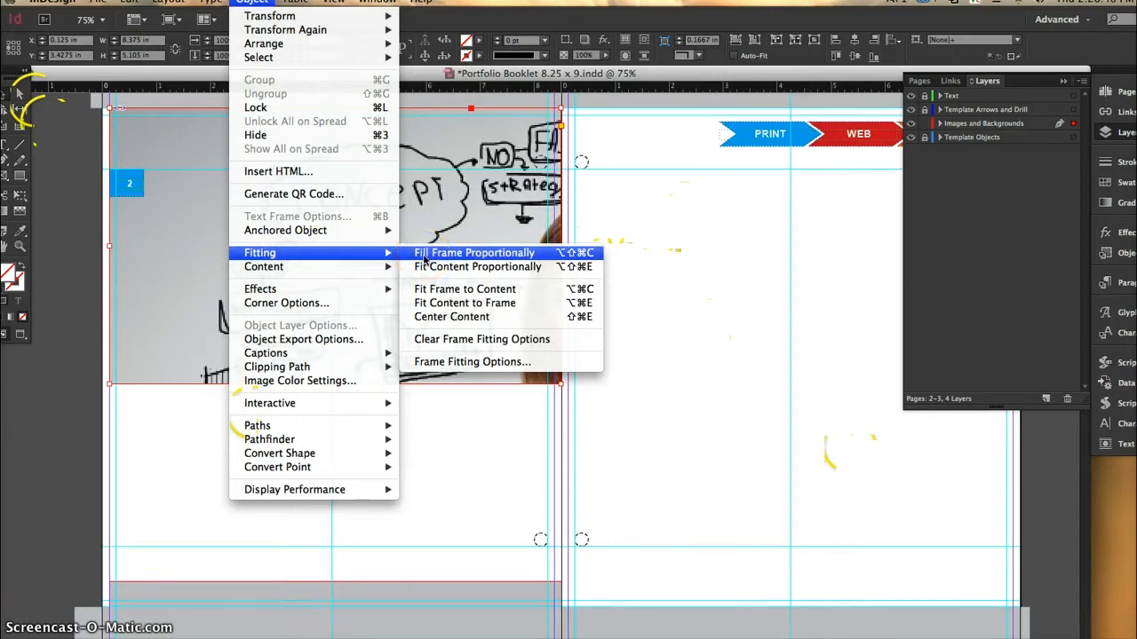
{"action": "left_click", "coordinate": [424, 259]}
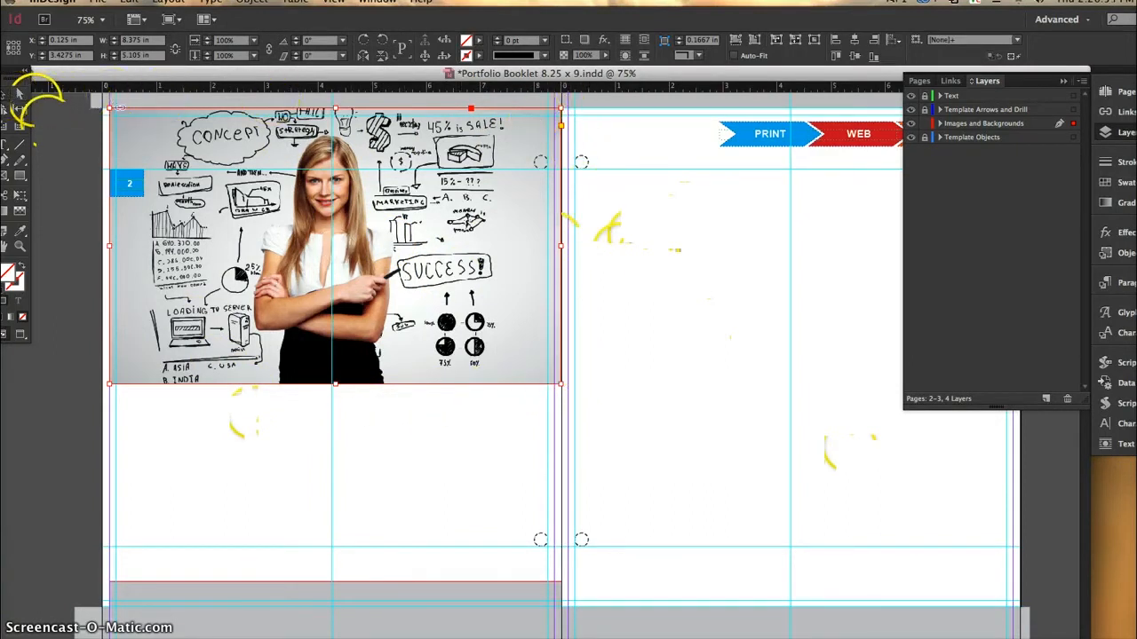
{"action": "left_click", "coordinate": [184, 468]}
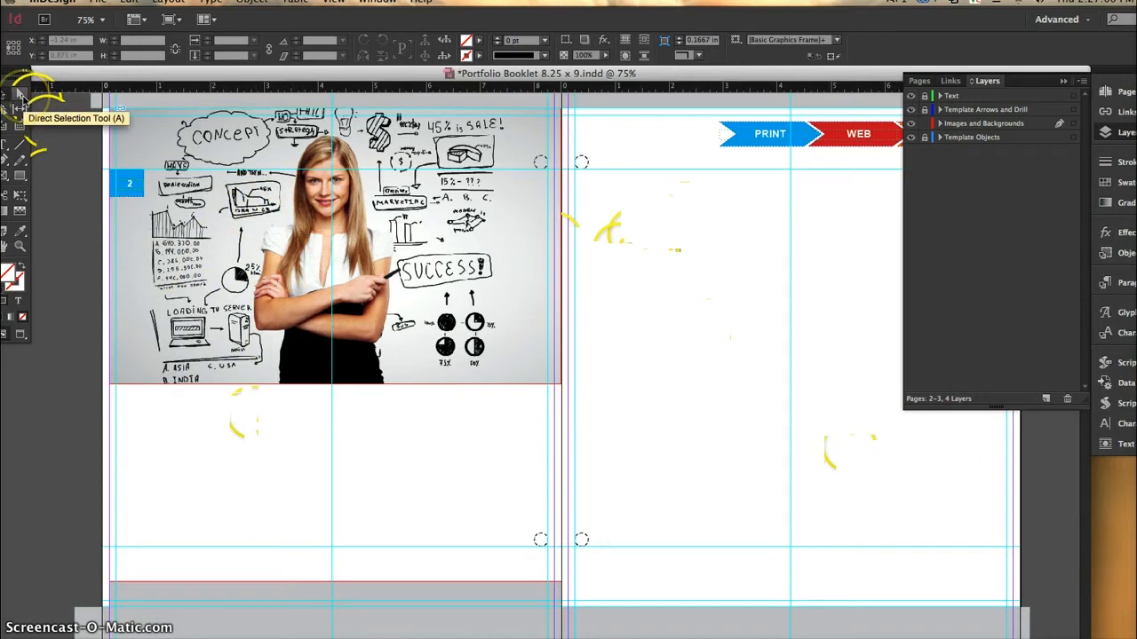
Select the concept board image itself inside its page 2 frame with the Direct Selection tool.
{"action": "left_click", "coordinate": [20, 93]}
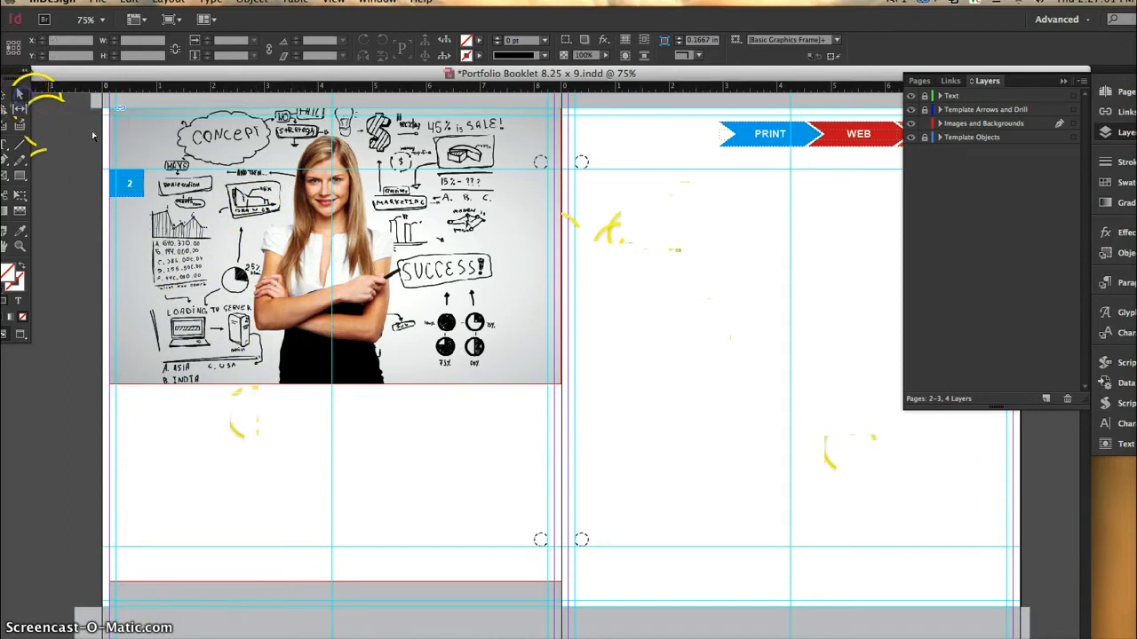
{"action": "left_click", "coordinate": [247, 230]}
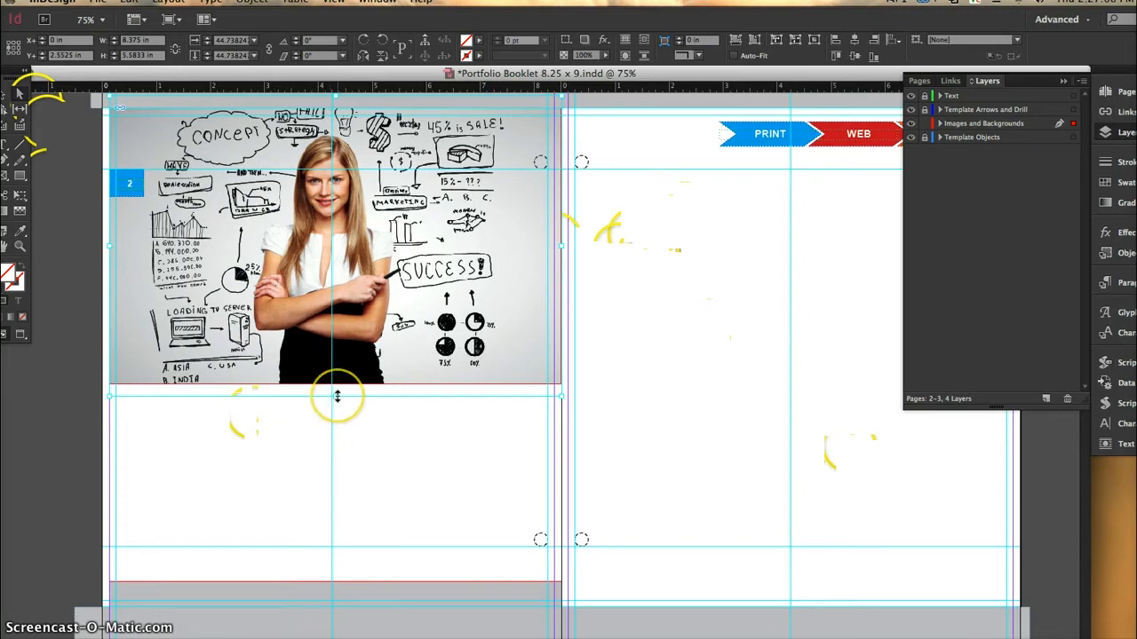
{"action": "scroll", "coordinate": [319, 190], "scroll_direction": "up", "scroll_amount": 3}
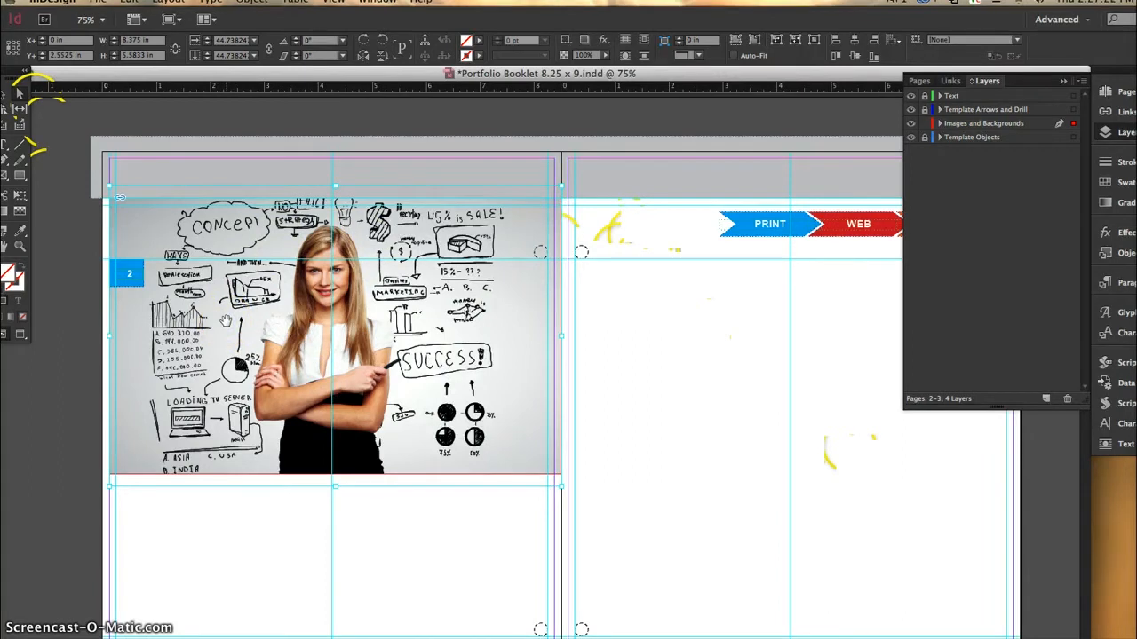
Try moving the concept board image lower inside its frame, and undo the moves.
{"action": "left_click_drag", "start_coordinate": [226, 321], "coordinate": [227, 352]}
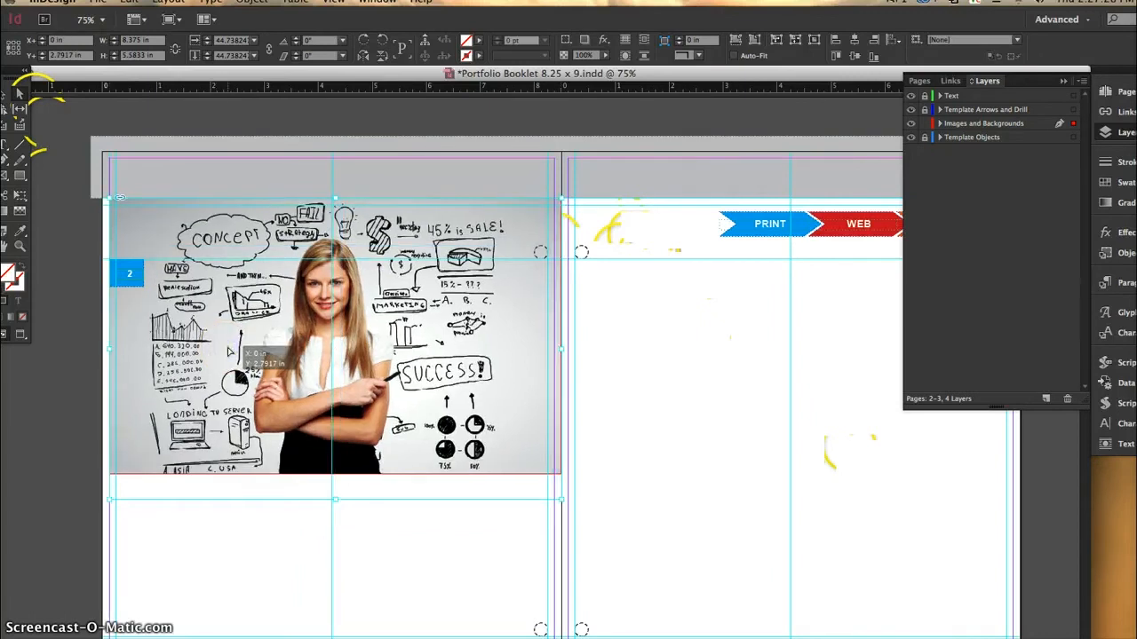
{"action": "key", "text": "super+z"}
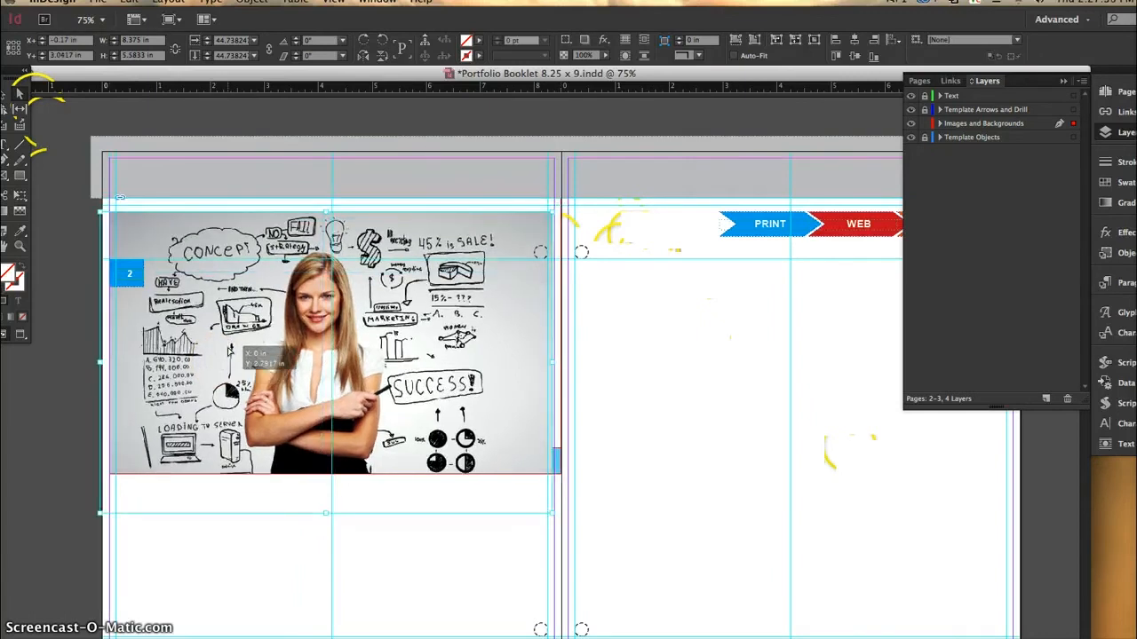
{"action": "key", "text": "super+z"}
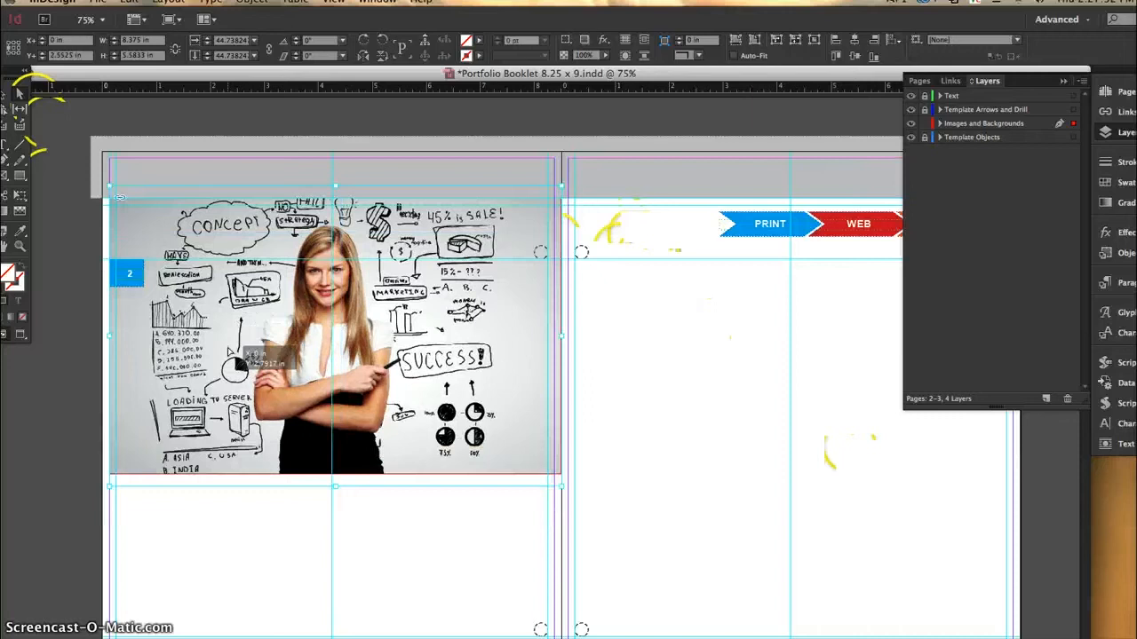
Nudge the concept board image down inside its frame to a Y position of 2.5942 in, and deselect it.
{"action": "key", "text": "Down"}
{"action": "key", "text": "Down"}
{"action": "key", "text": "Down"}
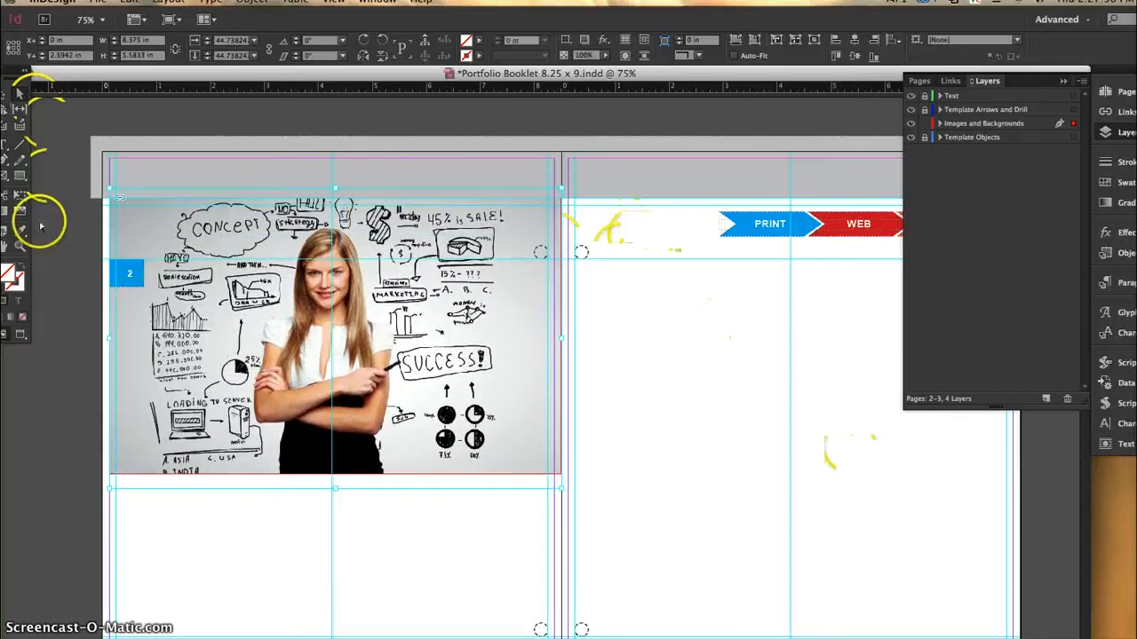
{"action": "left_click", "coordinate": [447, 527]}
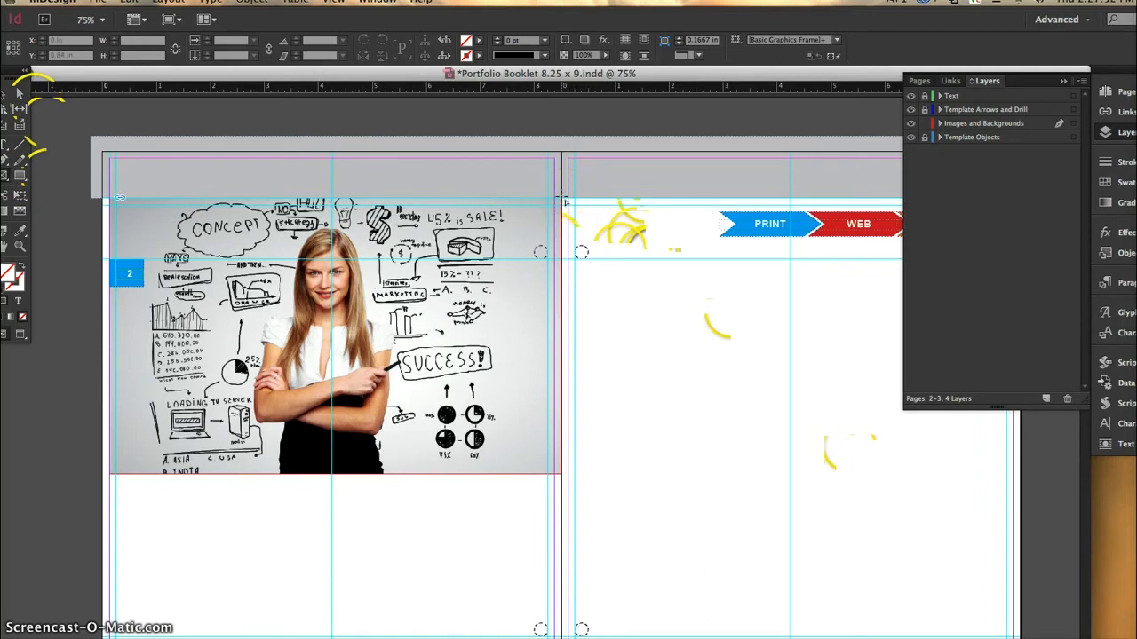
Draw a rectangle frame about 4.25 by 8.185 in on the left half of page 3, with its content fitting set to Fill Frame Proportionally.
{"action": "left_click_drag", "start_coordinate": [562, 198], "coordinate": [789, 636]}
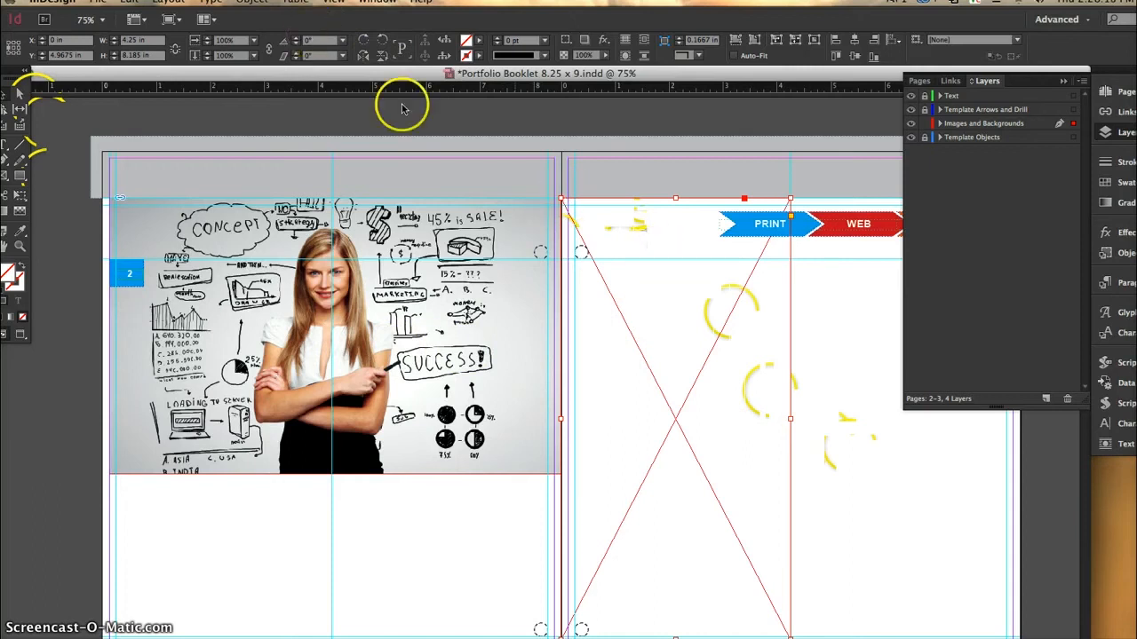
{"action": "left_click", "coordinate": [257, 4]}
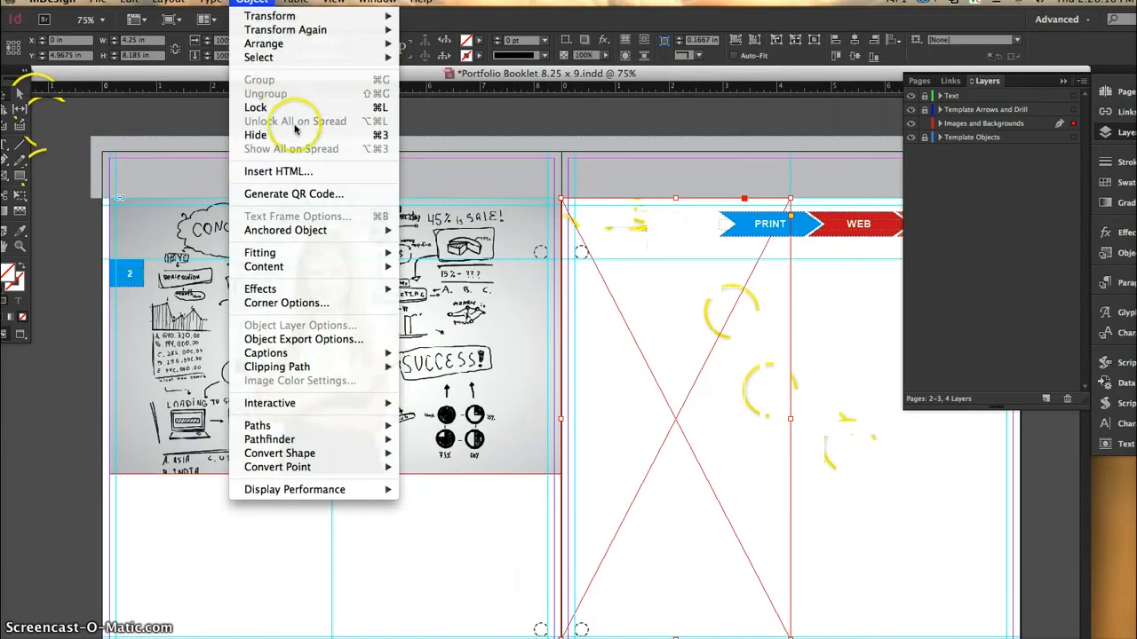
{"action": "mouse_move", "coordinate": [315, 257]}
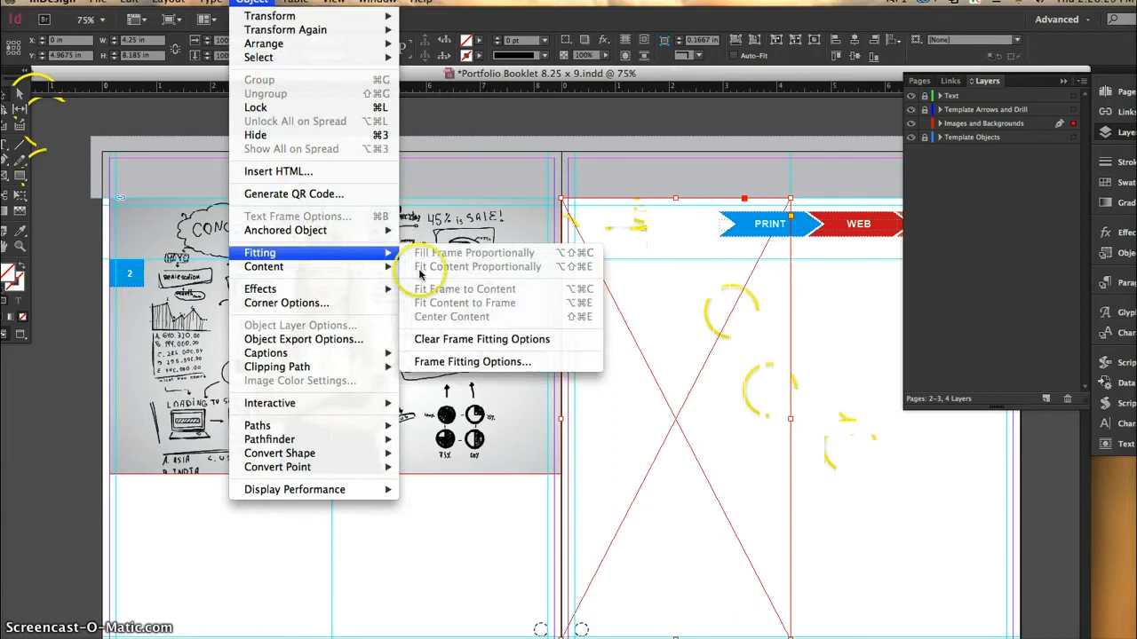
{"action": "left_click", "coordinate": [455, 361]}
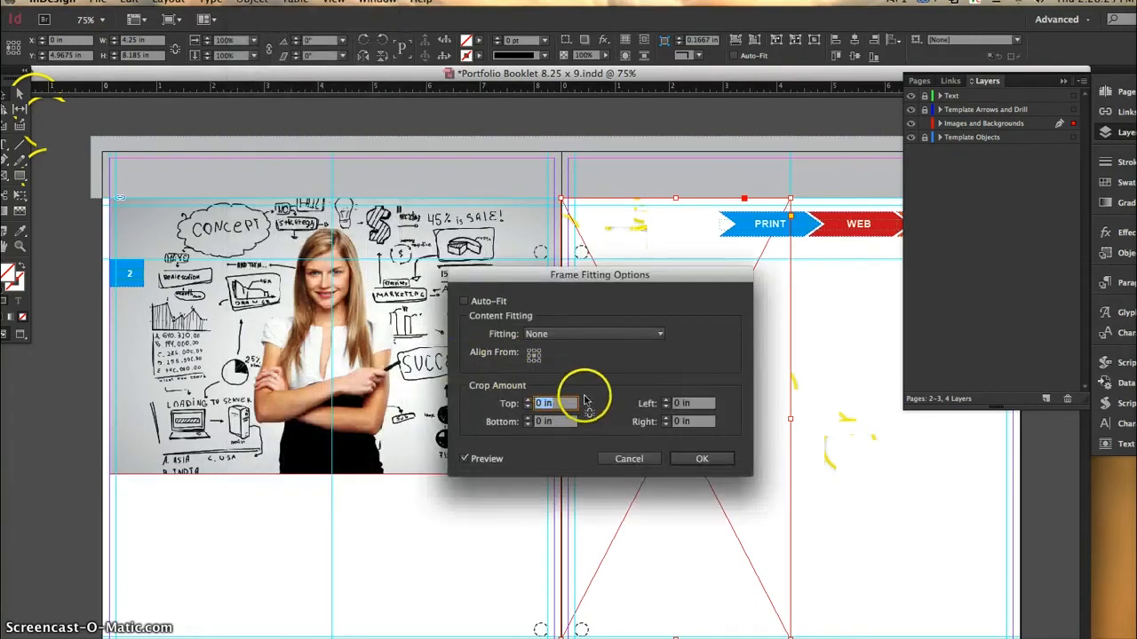
{"action": "left_click", "coordinate": [536, 335]}
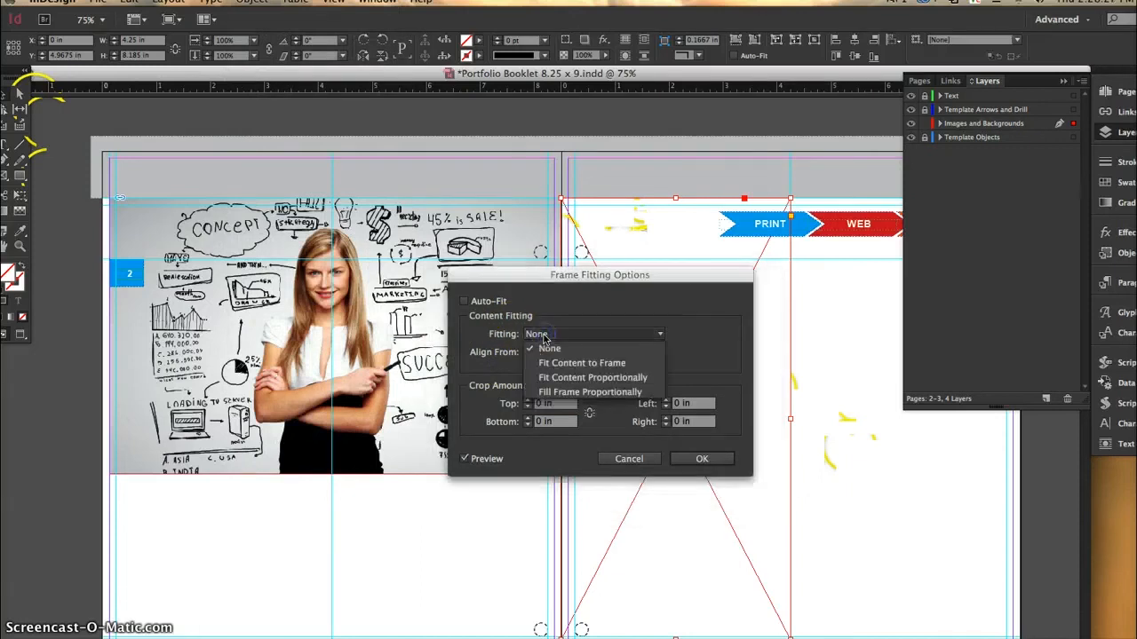
{"action": "left_click", "coordinate": [561, 393]}
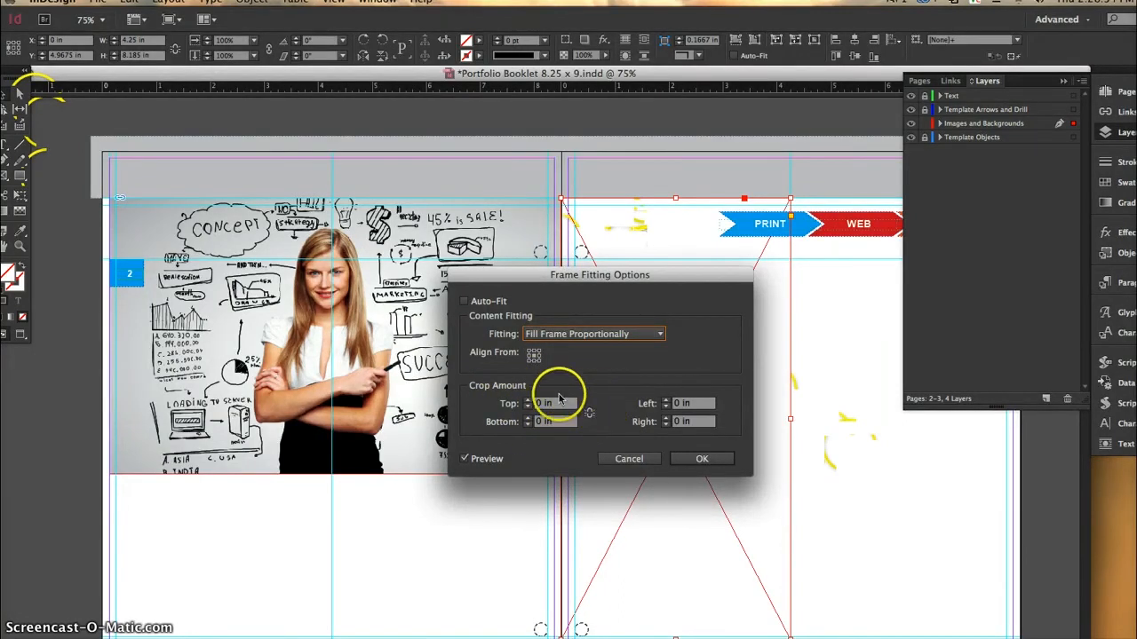
{"action": "left_click", "coordinate": [701, 458]}
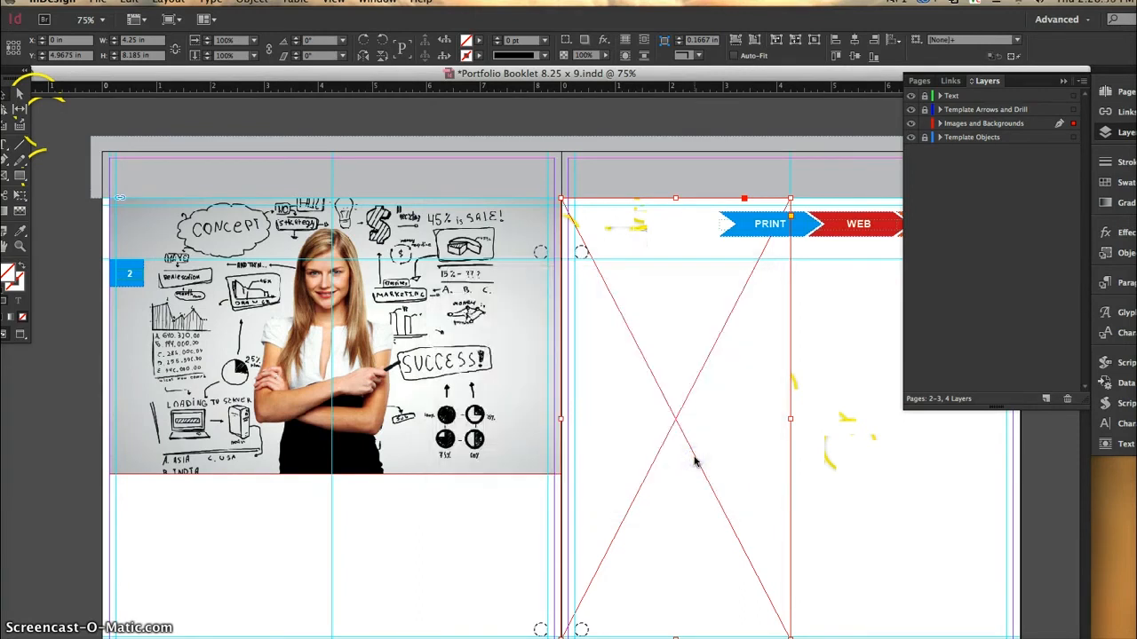
Place Web Design Cycle.jpg into the tall rectangle frame on page 3.
{"action": "left_click", "coordinate": [97, 4]}
{"action": "left_click", "coordinate": [140, 199]}
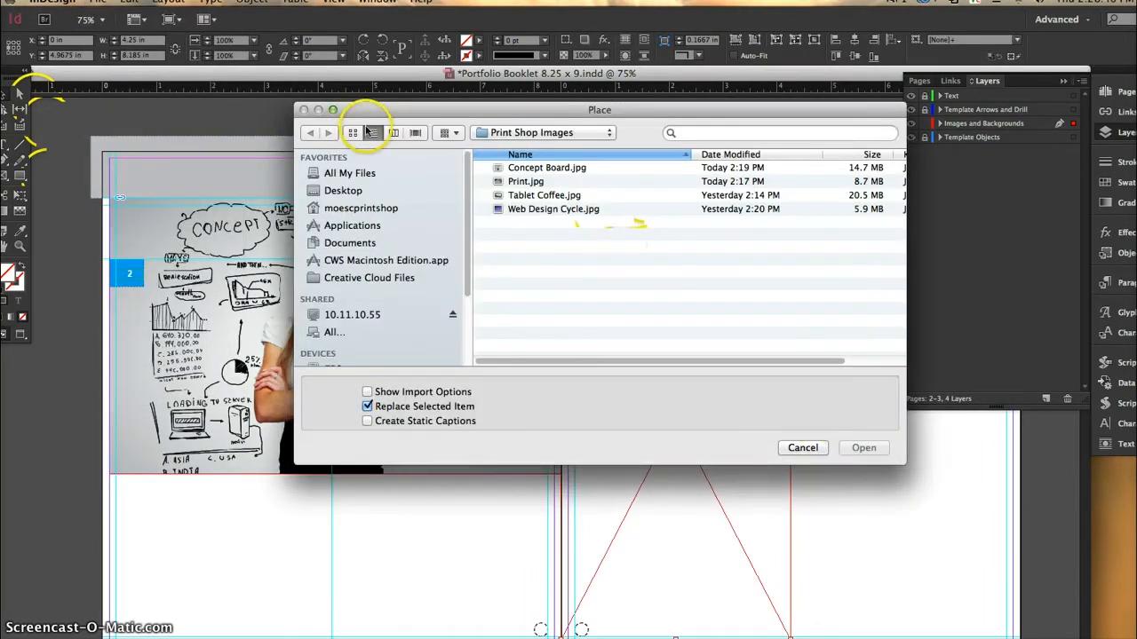
{"action": "left_click", "coordinate": [353, 133]}
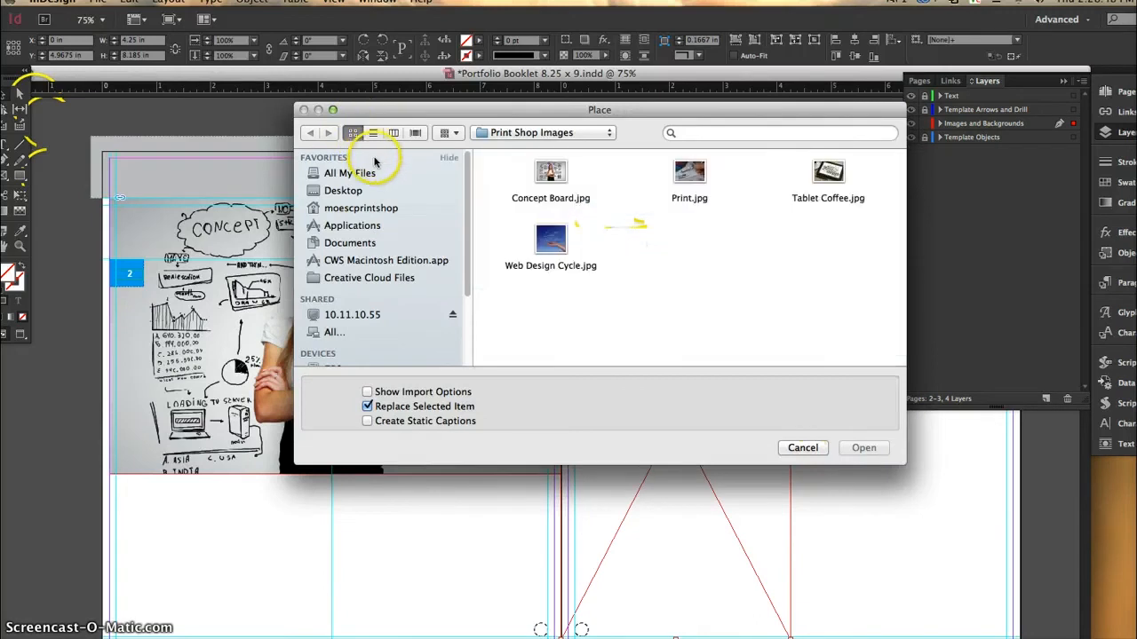
{"action": "left_click", "coordinate": [550, 239]}
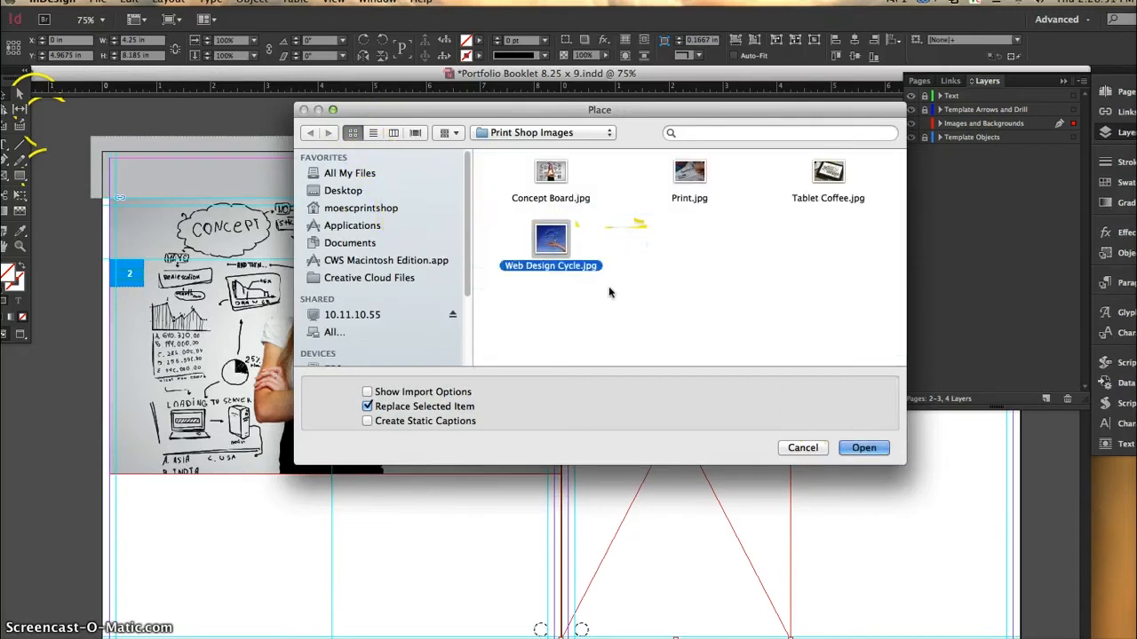
{"action": "left_click", "coordinate": [862, 448]}
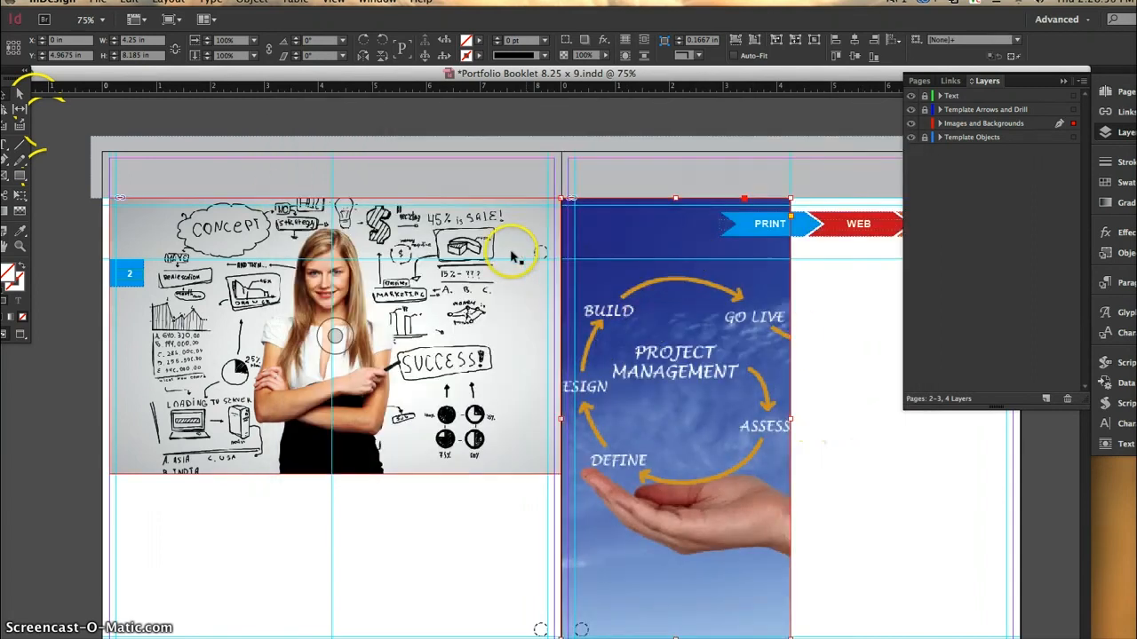
Shift the web design cycle image left inside its frame to an X position of about -2.4747 in, and deselect it.
{"action": "left_click", "coordinate": [19, 93]}
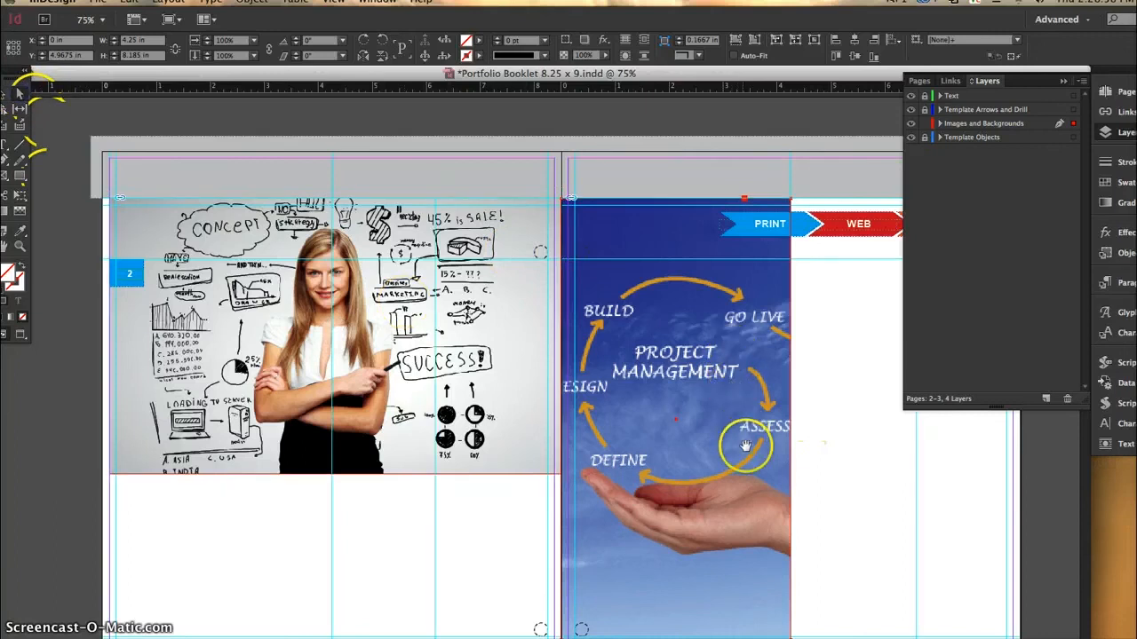
{"action": "left_click", "coordinate": [720, 527]}
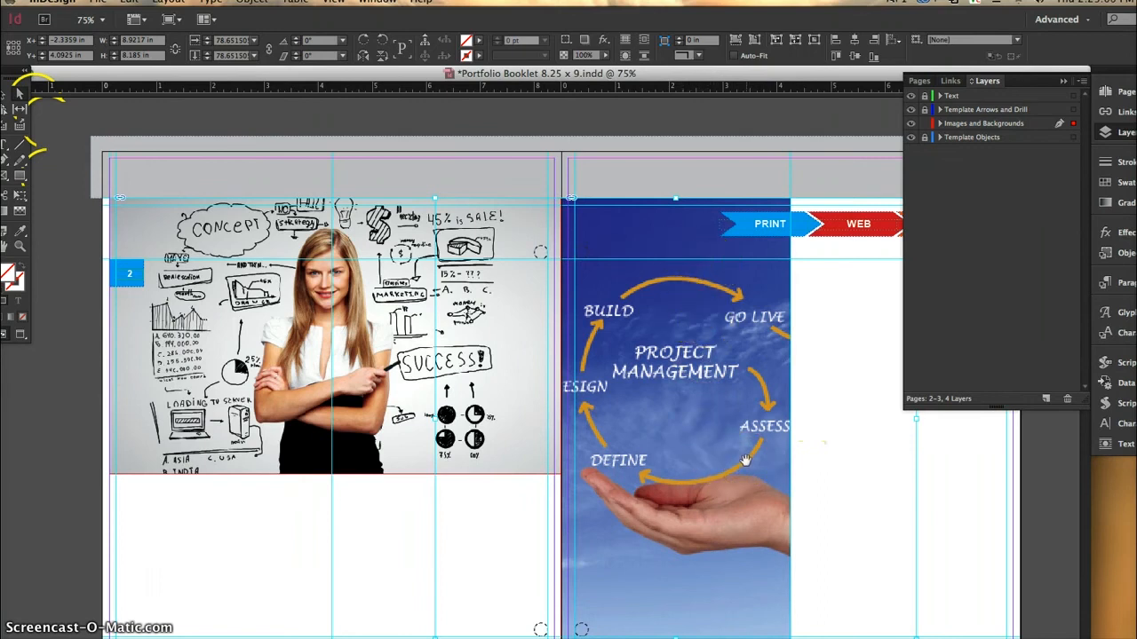
{"action": "key", "text": "shift+Left"}
{"action": "key", "text": "shift+Left"}
{"action": "key", "text": "shift+Left"}
{"action": "key", "text": "shift+Right"}
{"action": "key", "text": "shift+Right"}
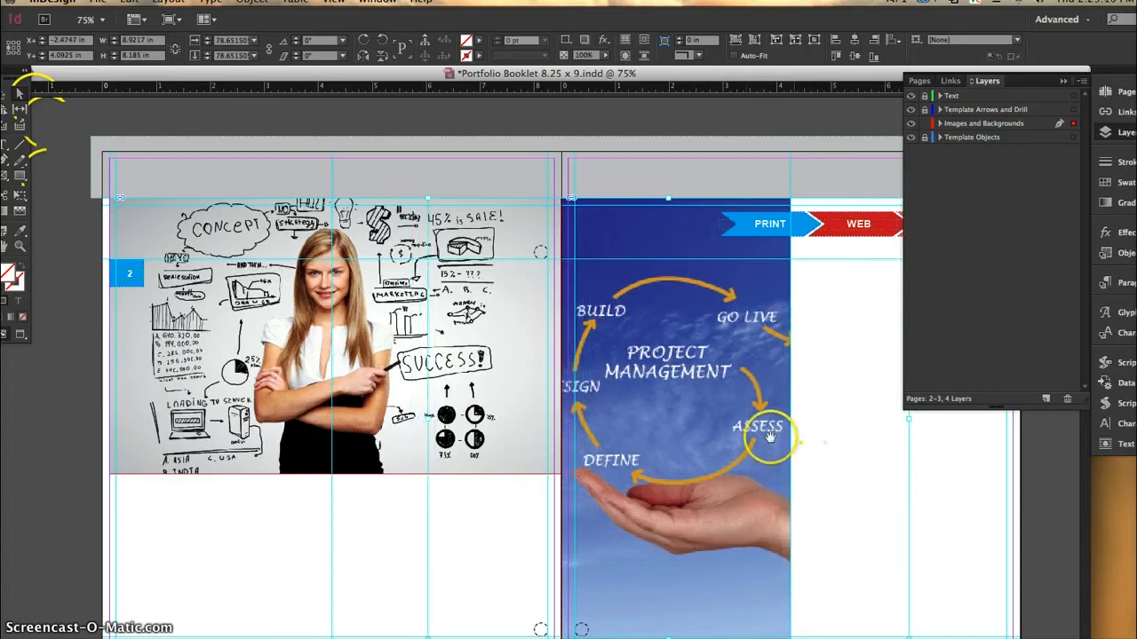
{"action": "left_click", "coordinate": [5, 94]}
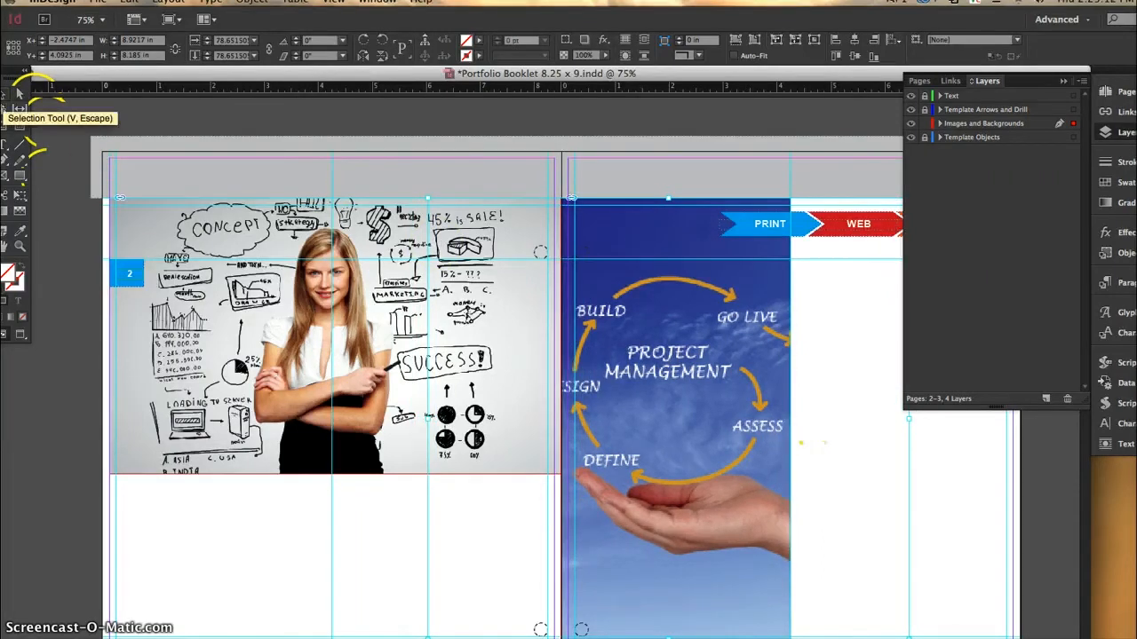
{"action": "left_click", "coordinate": [419, 126]}
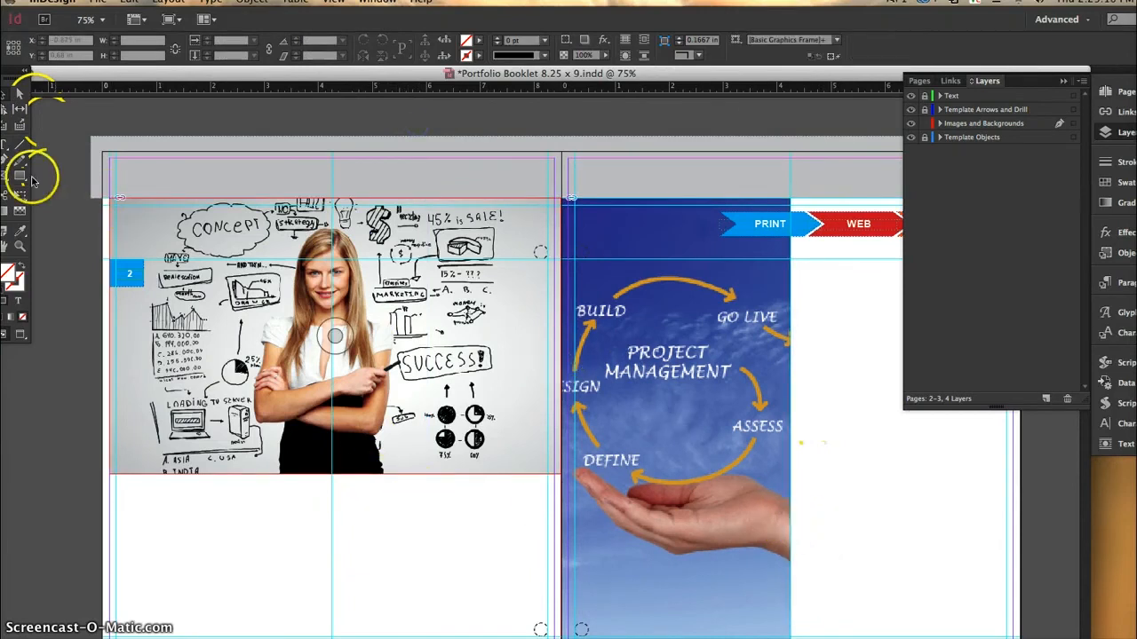
Draw a circular ellipse frame about 2.6 by 2.6 in on the empty right half of page 3.
{"action": "left_click", "coordinate": [19, 175]}
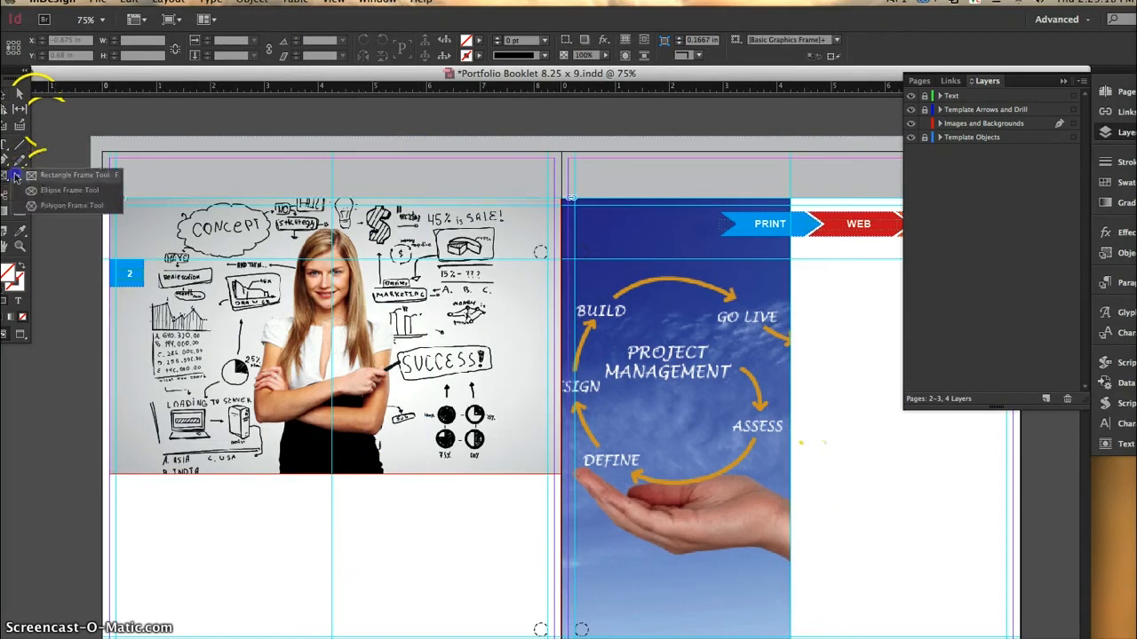
{"action": "left_click", "coordinate": [42, 192]}
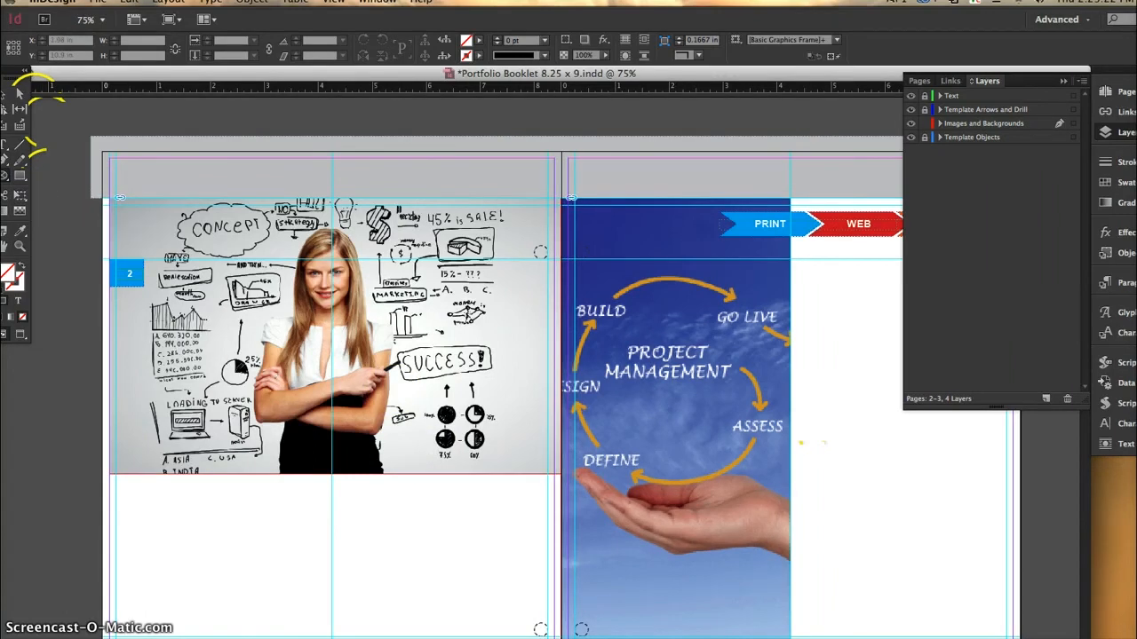
{"action": "scroll", "coordinate": [615, 364], "scroll_direction": "right", "scroll_amount": 5}
{"action": "left_click_drag", "start_coordinate": [587, 325], "coordinate": [729, 466]}
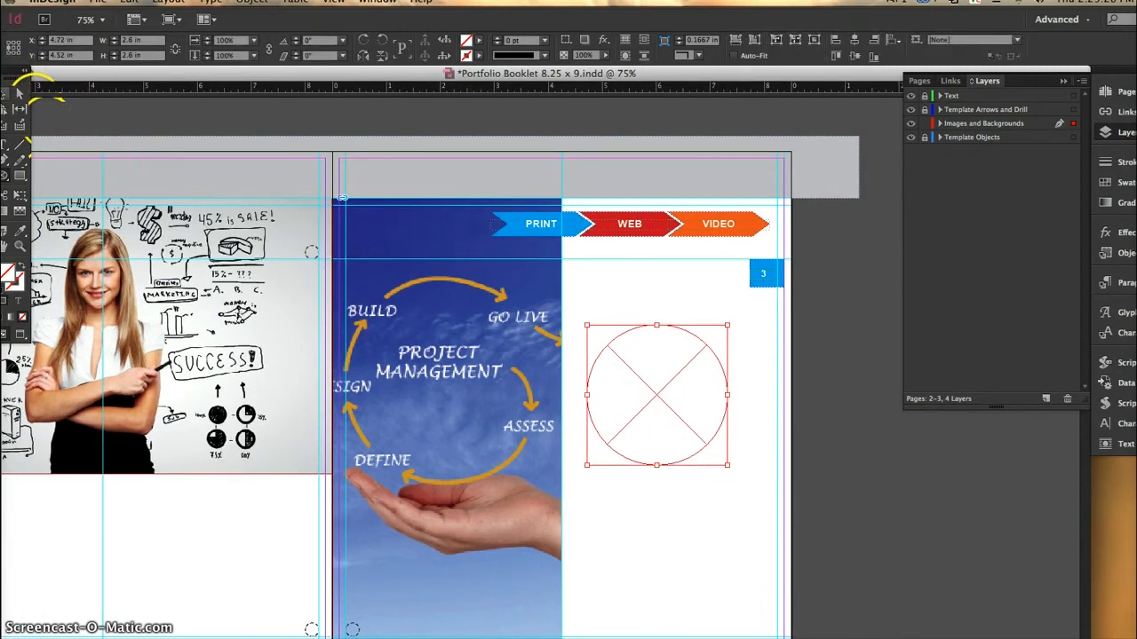
Place Print.jpg into the circular ellipse frame on page 3.
{"action": "left_click", "coordinate": [98, 1]}
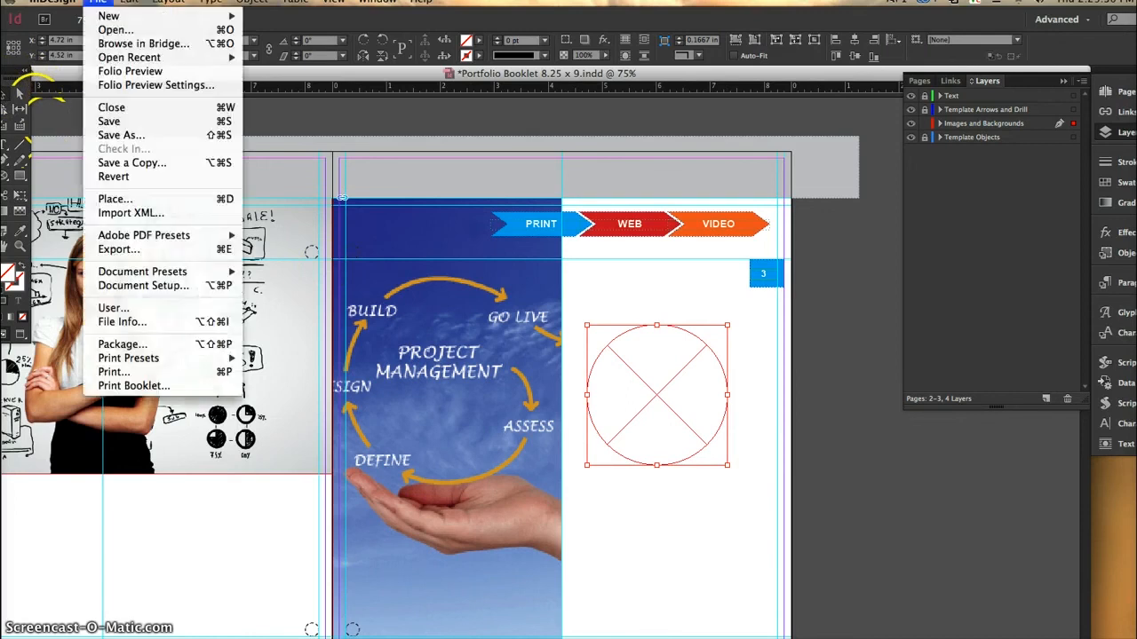
{"action": "left_click", "coordinate": [148, 199]}
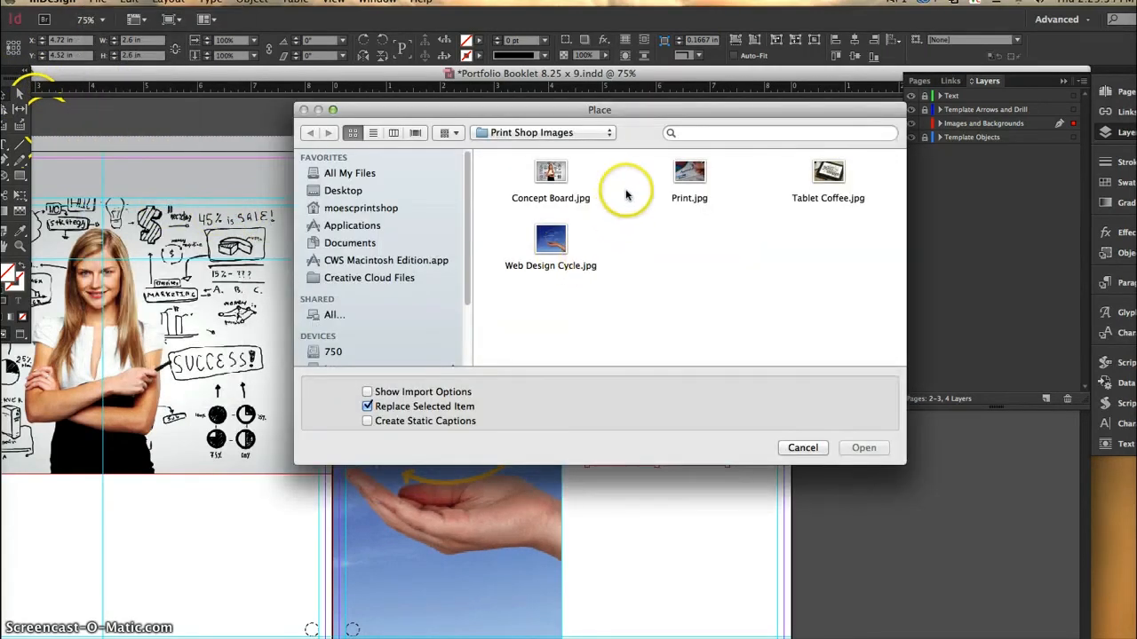
{"action": "left_click", "coordinate": [690, 171]}
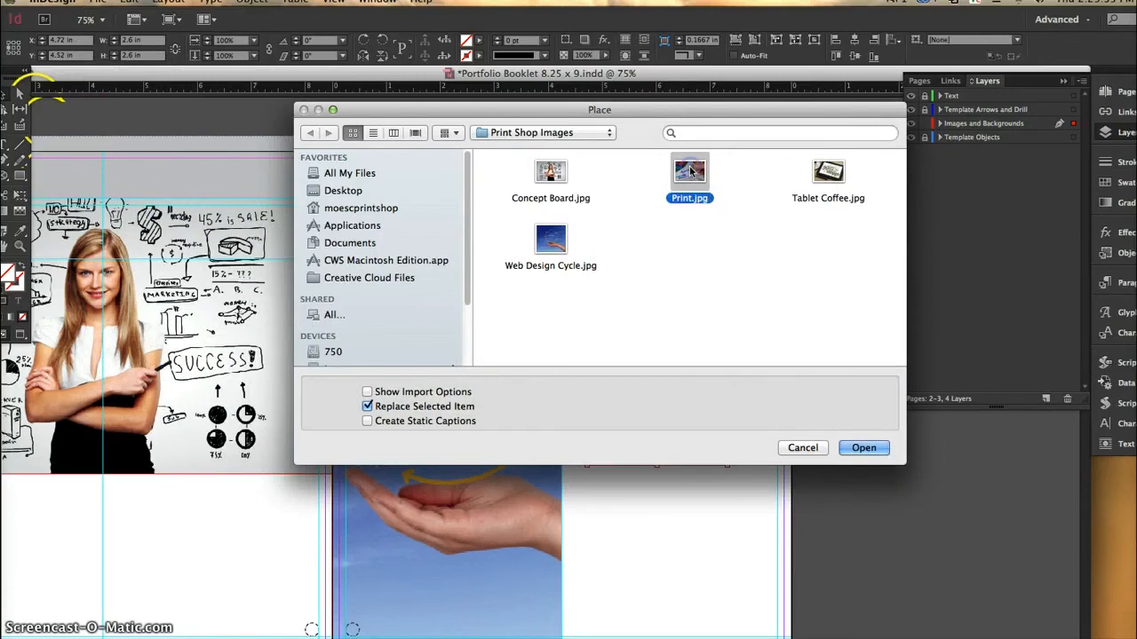
{"action": "left_click", "coordinate": [864, 449]}
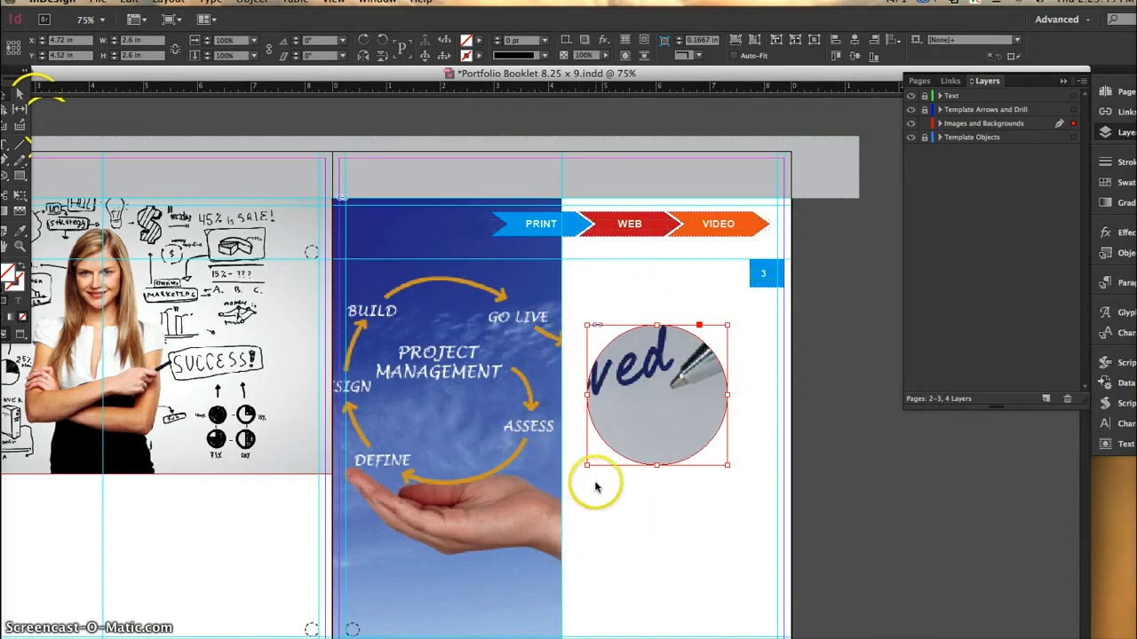
Apply Fill Frame Proportionally to the circular frame's image and move the circle up to just below the horizontal guide under the arrows.
{"action": "left_click", "coordinate": [252, 1]}
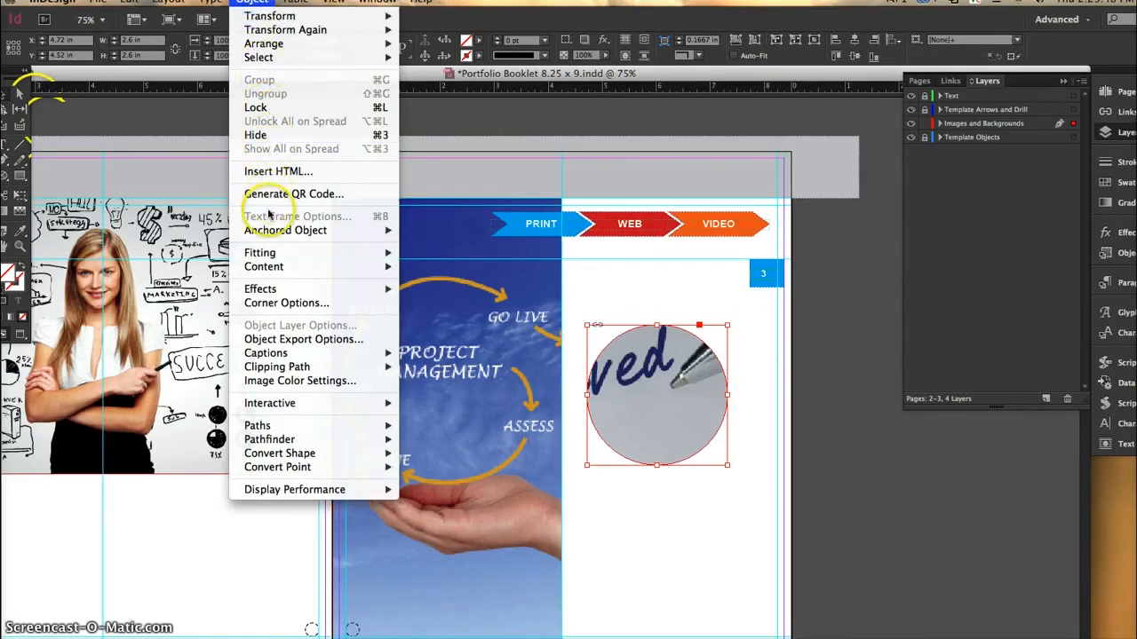
{"action": "mouse_move", "coordinate": [280, 255]}
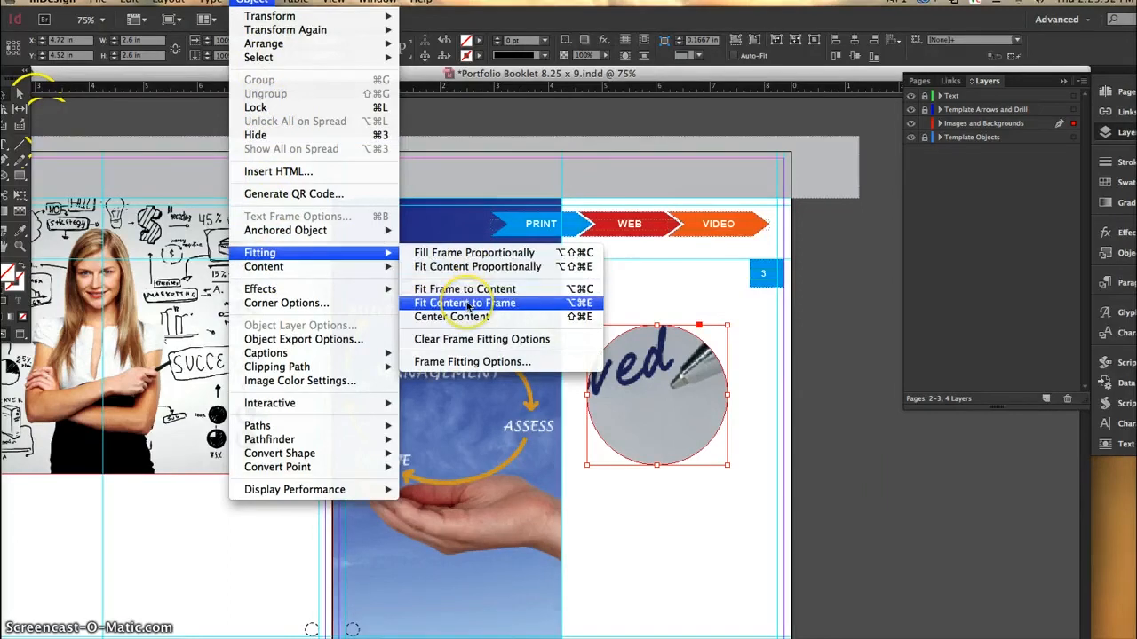
{"action": "left_click", "coordinate": [469, 260]}
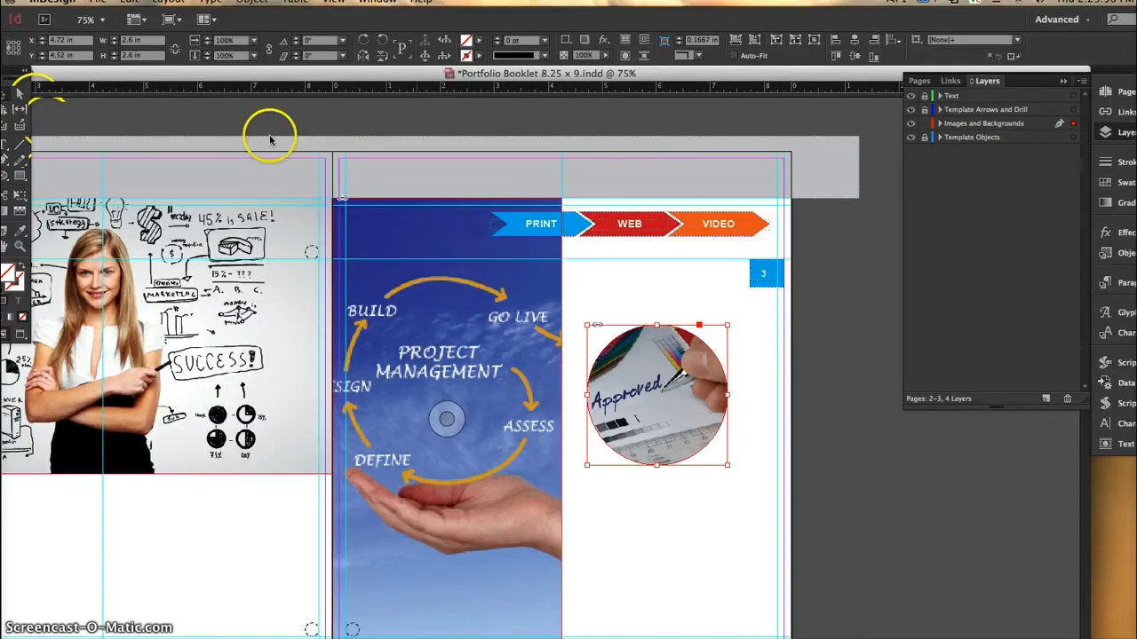
{"action": "left_click", "coordinate": [759, 500]}
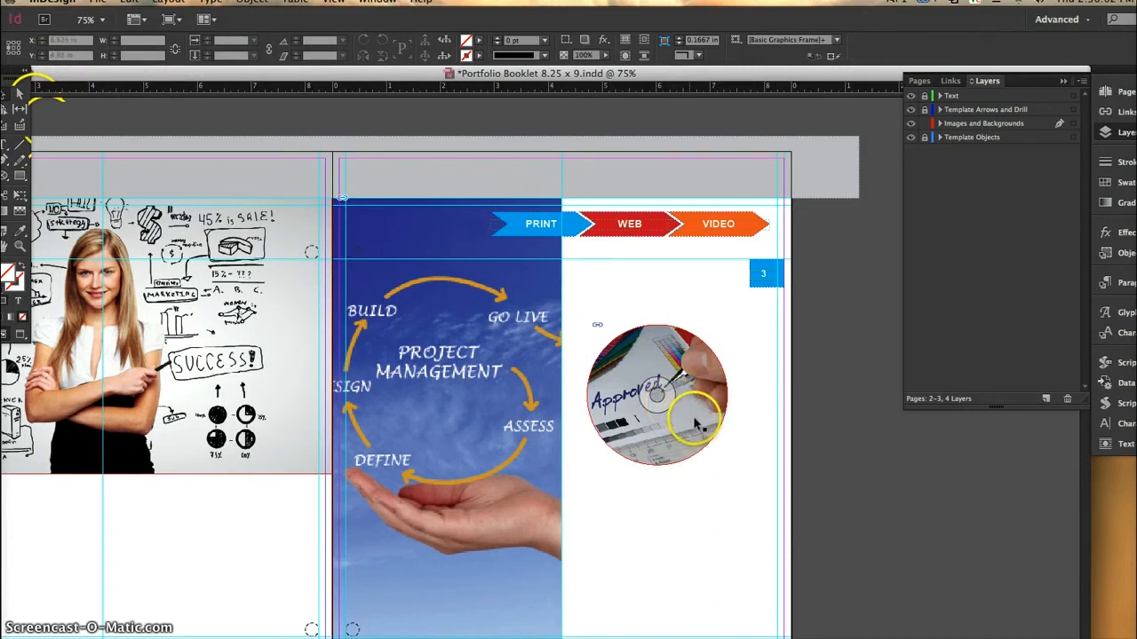
{"action": "left_click_drag", "start_coordinate": [698, 425], "coordinate": [688, 376]}
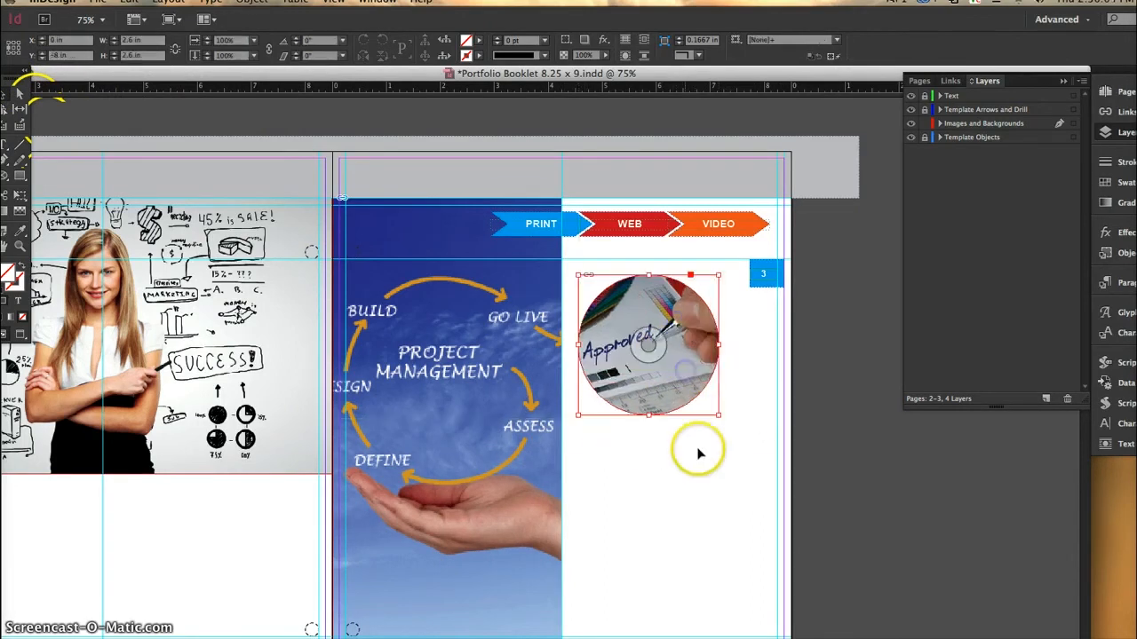
{"action": "left_click", "coordinate": [697, 454]}
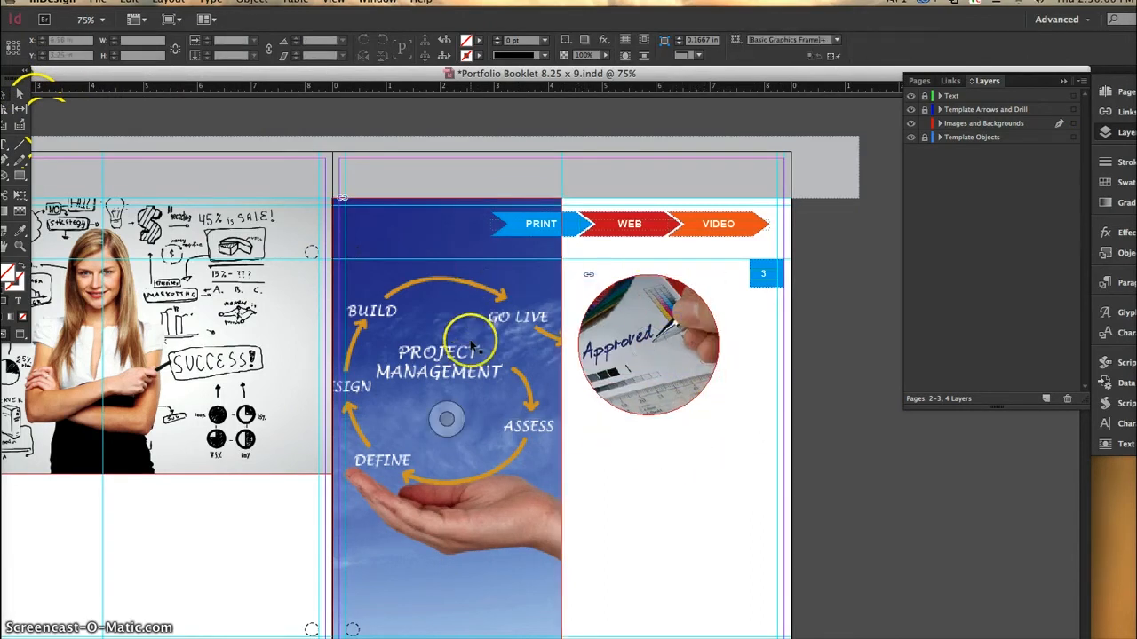
Draw a closed, curved freeform shape about 2.92 by 3.34 in with the Pen tool below the circular image on page 3.
{"action": "left_click", "coordinate": [3, 160]}
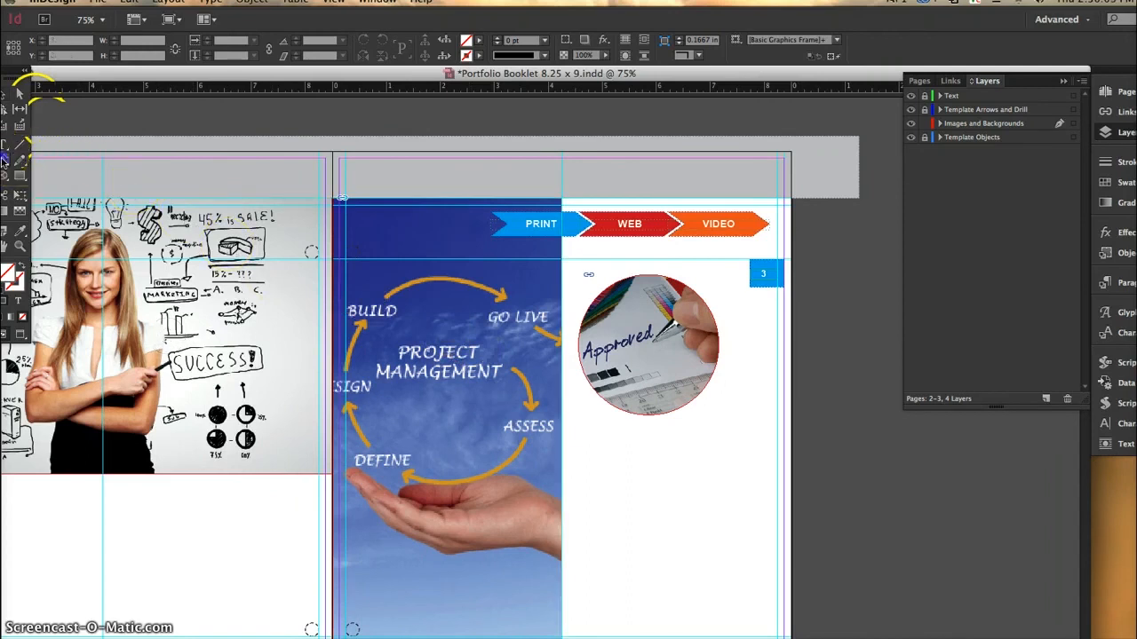
{"action": "left_click", "coordinate": [598, 504]}
{"action": "left_click_drag", "start_coordinate": [630, 462], "coordinate": [742, 416]}
{"action": "left_click_drag", "start_coordinate": [756, 462], "coordinate": [762, 494]}
{"action": "left_click_drag", "start_coordinate": [714, 542], "coordinate": [739, 603]}
{"action": "left_click_drag", "start_coordinate": [682, 591], "coordinate": [603, 569]}
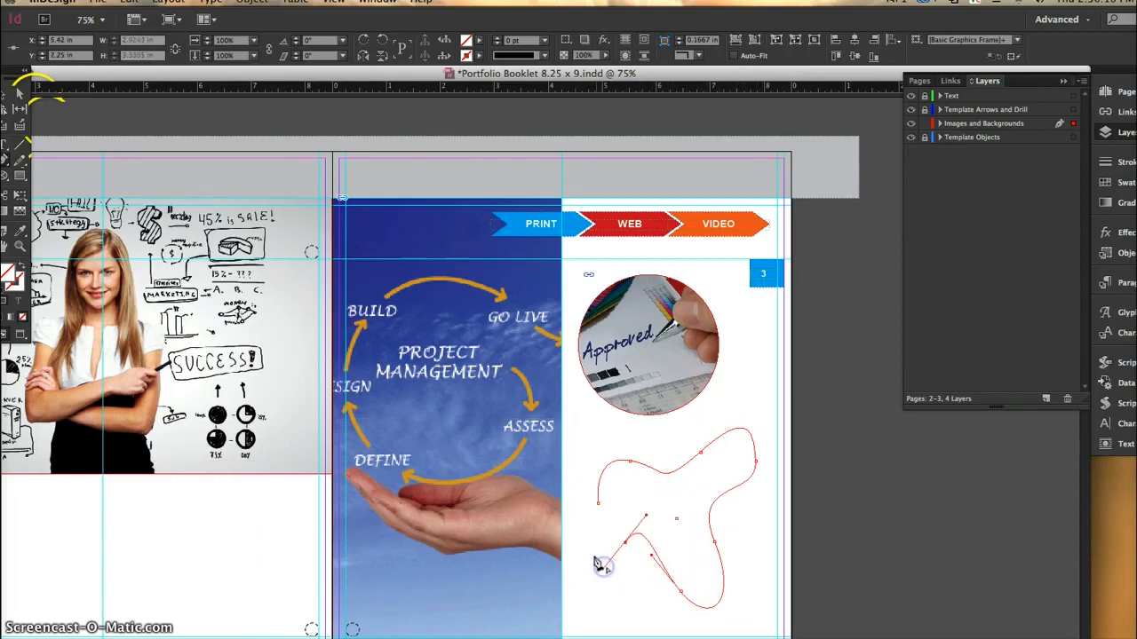
{"action": "left_click_drag", "start_coordinate": [601, 509], "coordinate": [604, 503]}
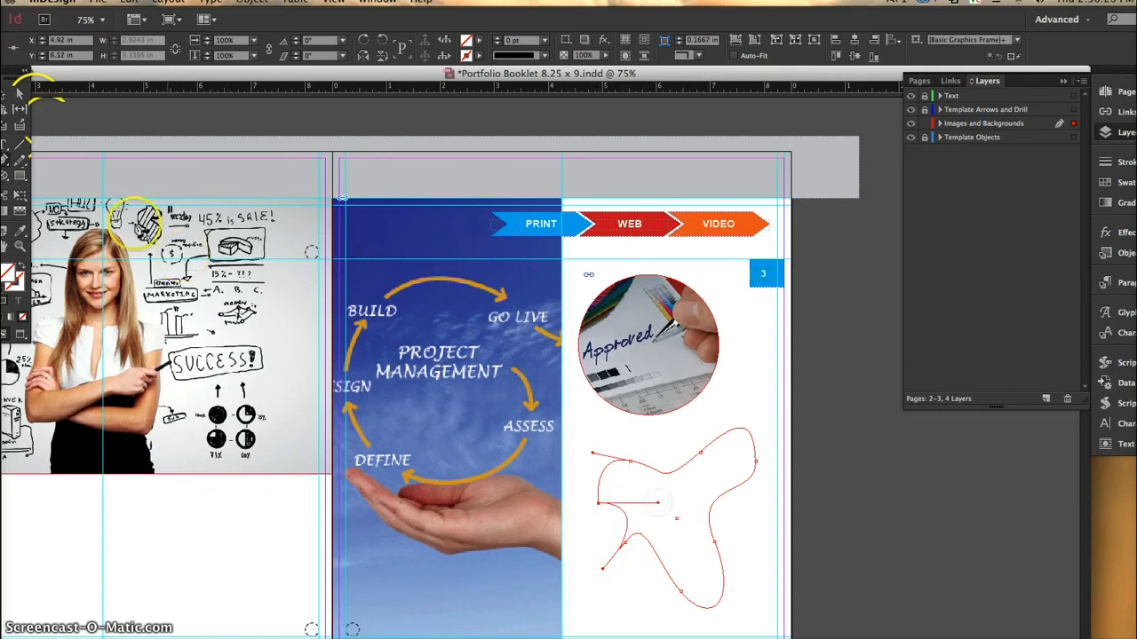
{"action": "left_click", "coordinate": [18, 92]}
{"action": "left_click", "coordinate": [760, 409]}
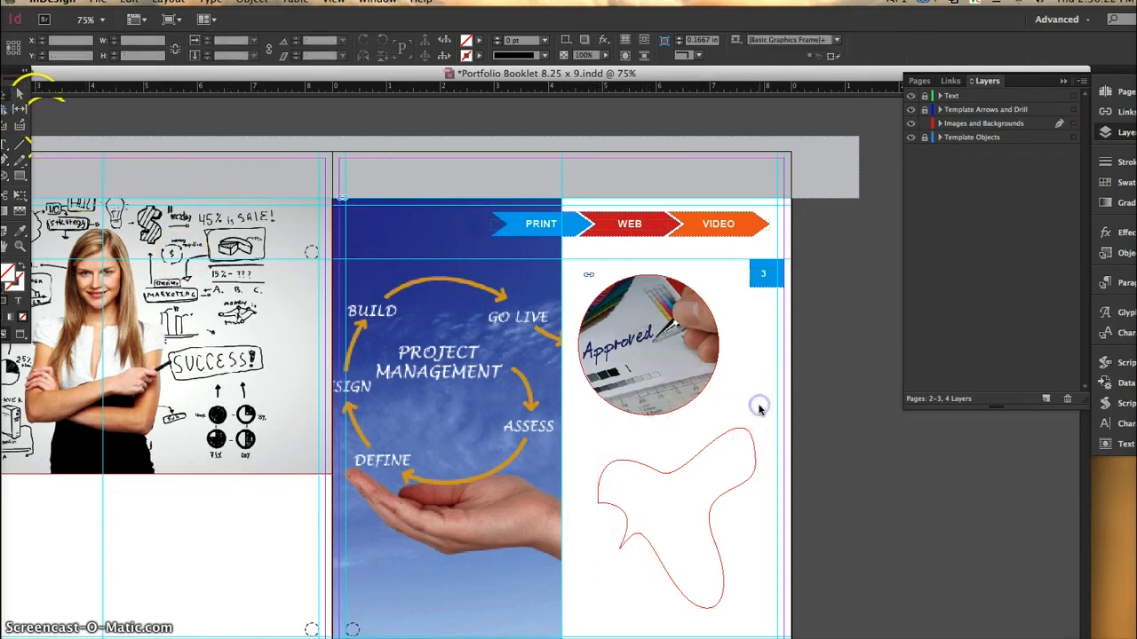
Place Tablet Coffee.jpg into the freeform shape below the circle and deselect it.
{"action": "left_click", "coordinate": [714, 449]}
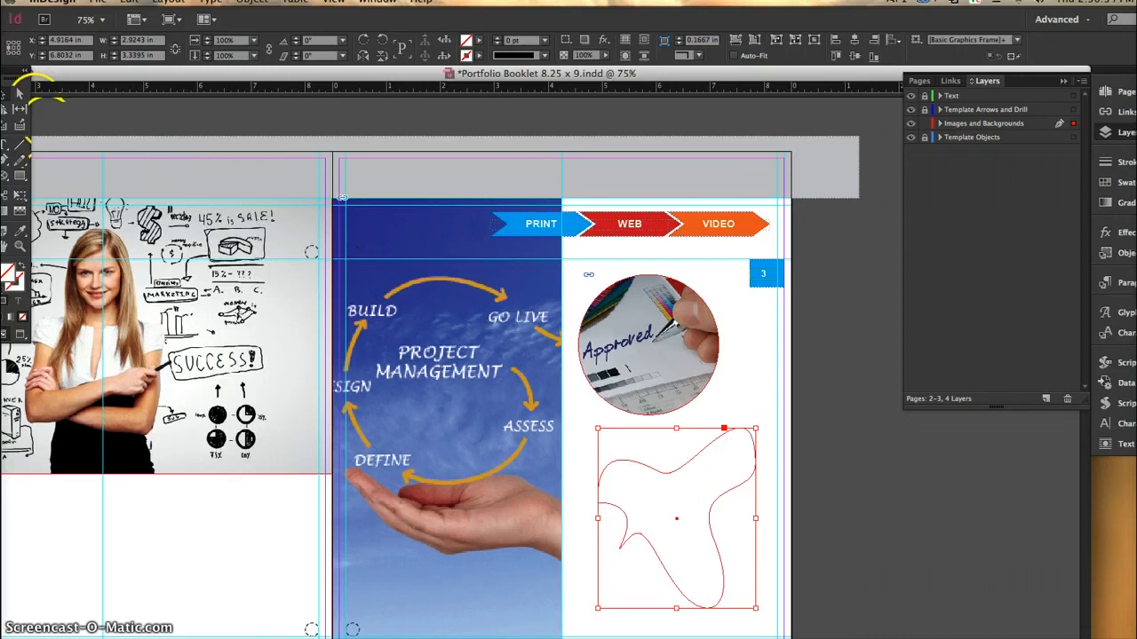
{"action": "key", "text": "Tab"}
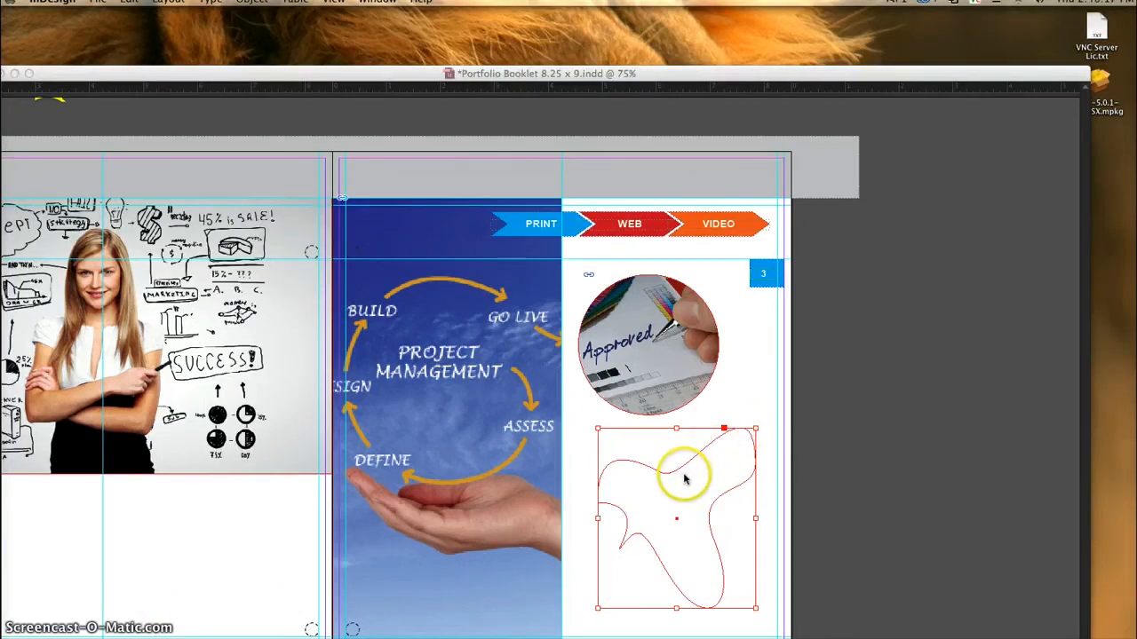
{"action": "key", "text": "Tab"}
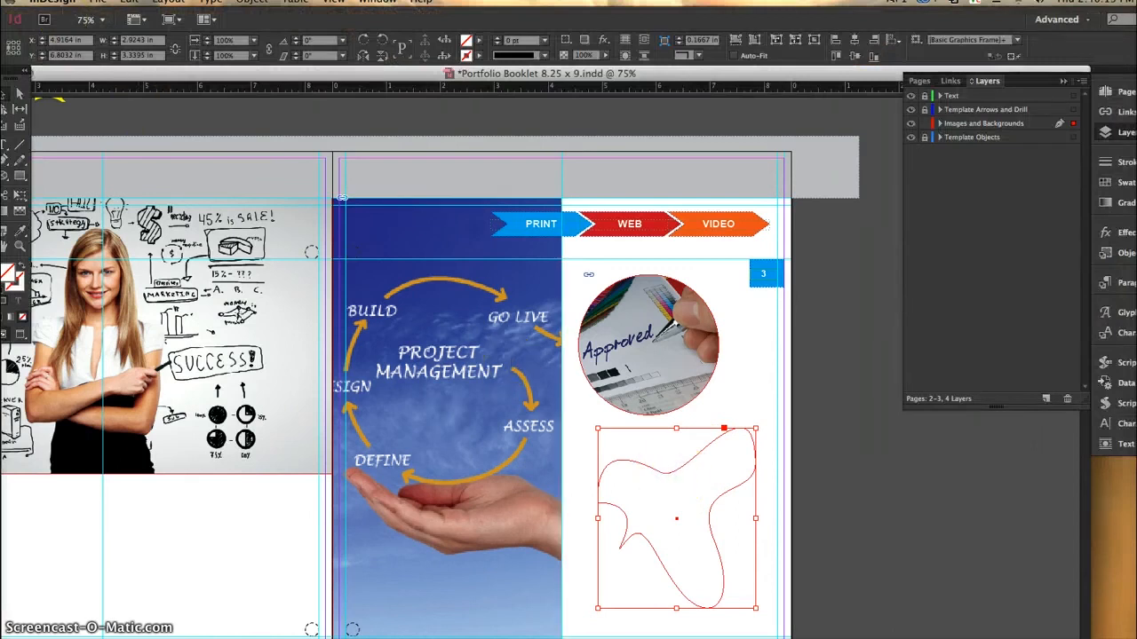
{"action": "left_click", "coordinate": [98, 1]}
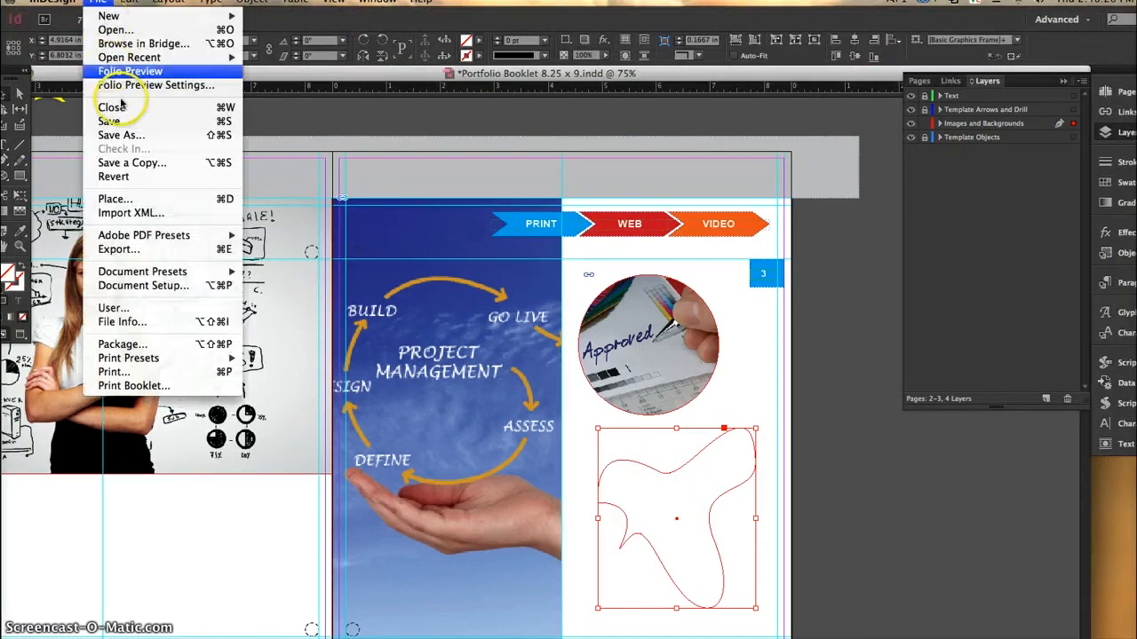
{"action": "left_click", "coordinate": [124, 199]}
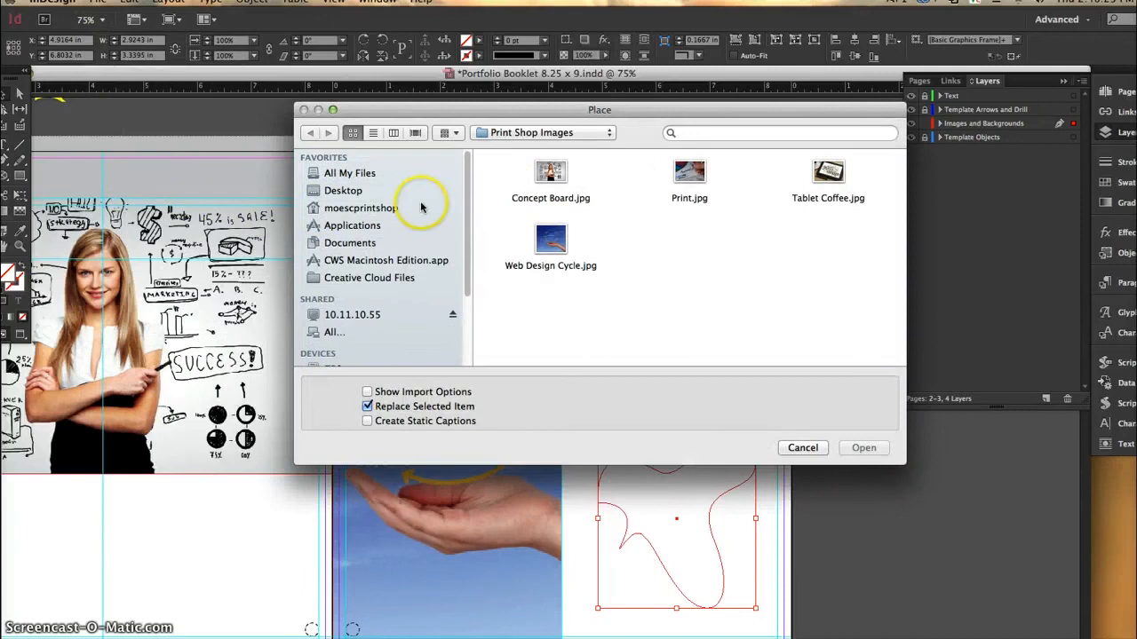
{"action": "left_click", "coordinate": [828, 173]}
{"action": "left_click", "coordinate": [854, 448]}
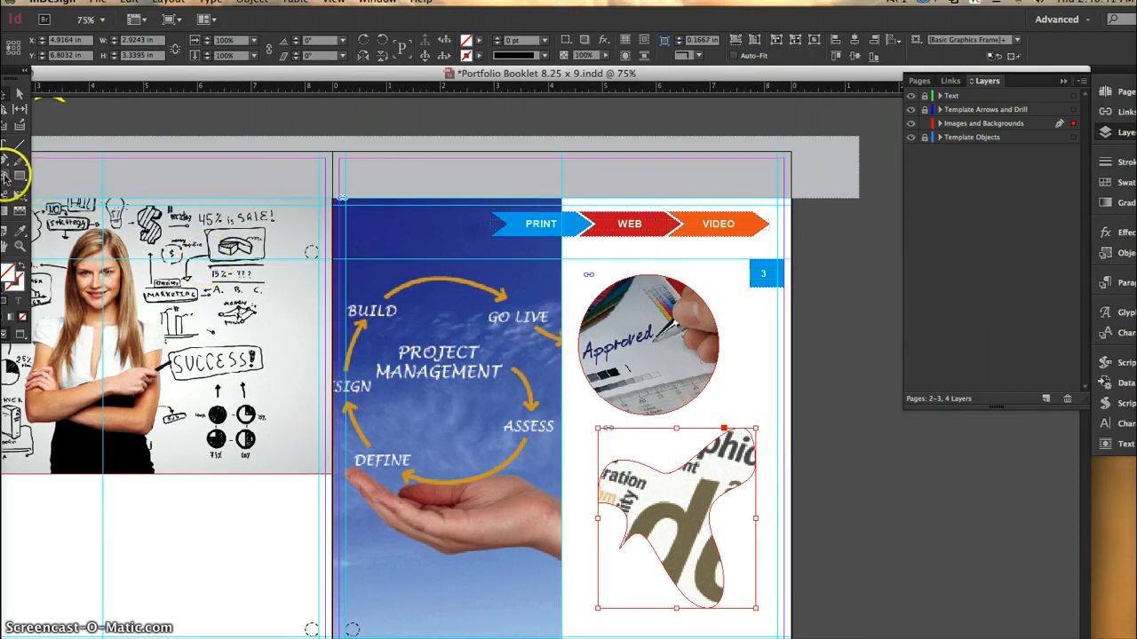
{"action": "mouse_move", "coordinate": [7, 176]}
{"action": "left_mouse_down"}
{"action": "mouse_move", "coordinate": [43, 178]}
{"action": "mouse_move", "coordinate": [43, 205]}
{"action": "mouse_move", "coordinate": [7, 179]}
{"action": "left_mouse_up"}
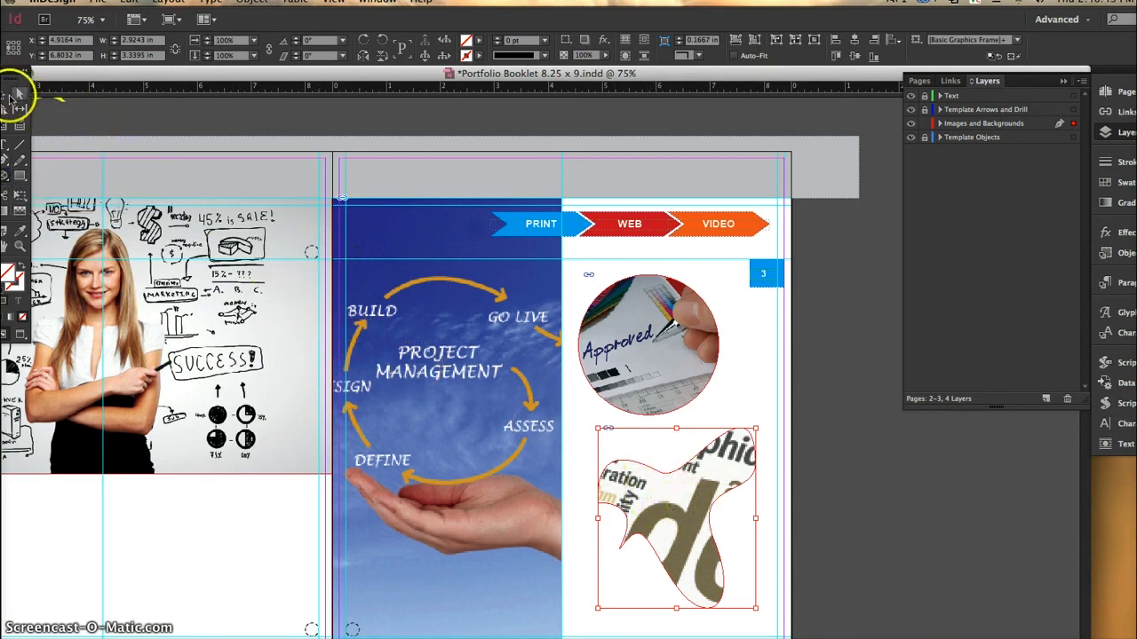
{"action": "left_click", "coordinate": [757, 406]}
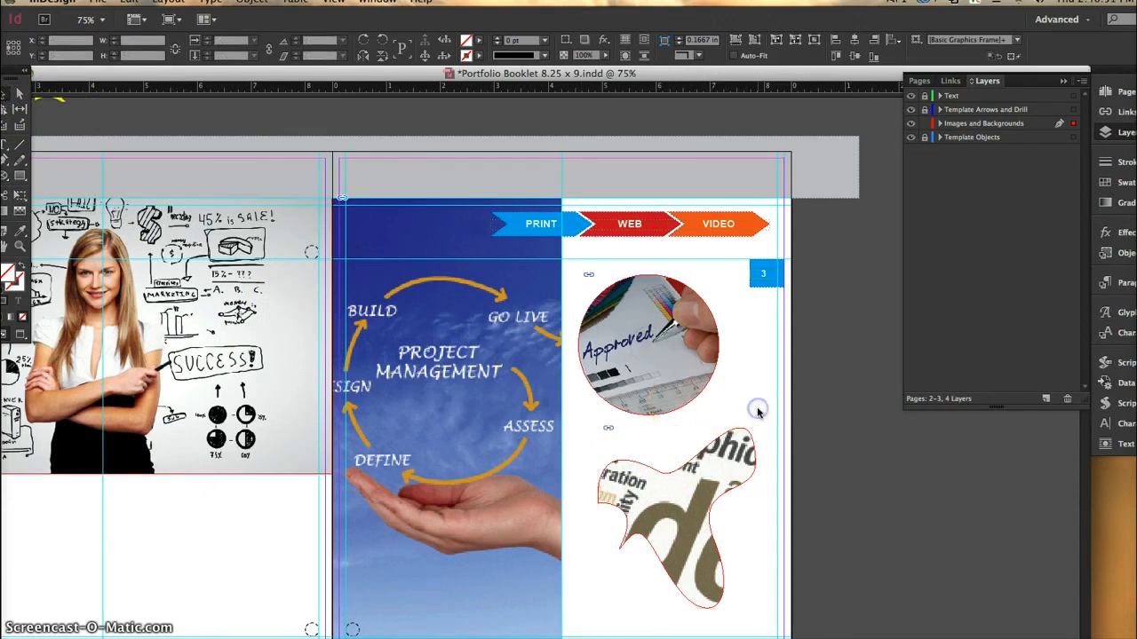
Fit the tablet image in the freeform shape with Fill Frame Proportionally, and deselect it.
{"action": "left_click", "coordinate": [714, 475]}
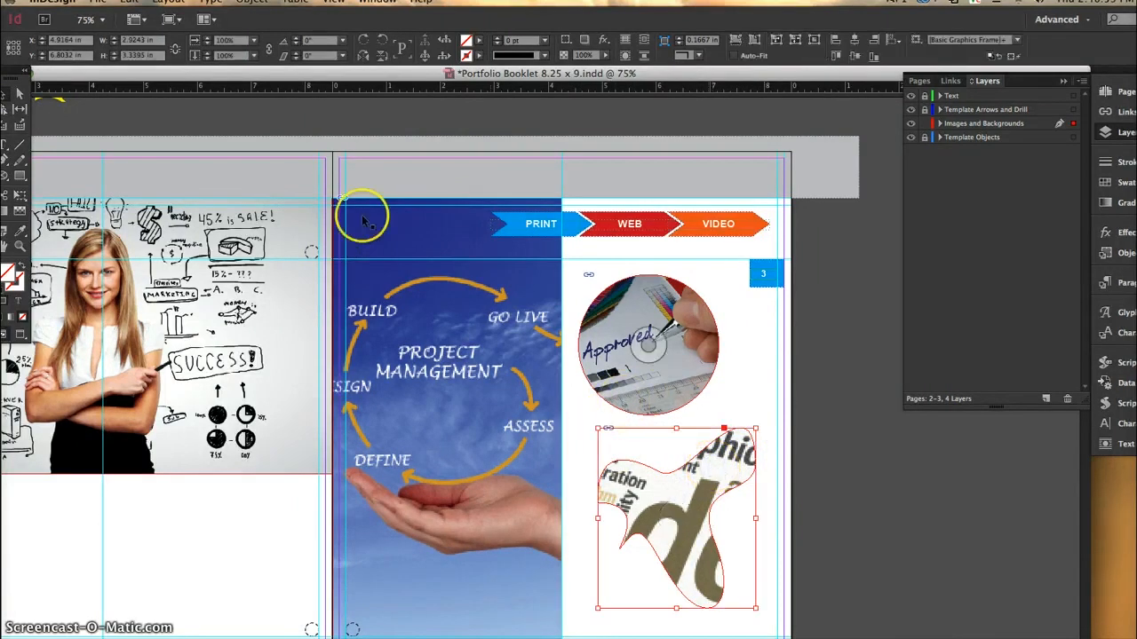
{"action": "left_click", "coordinate": [251, 1]}
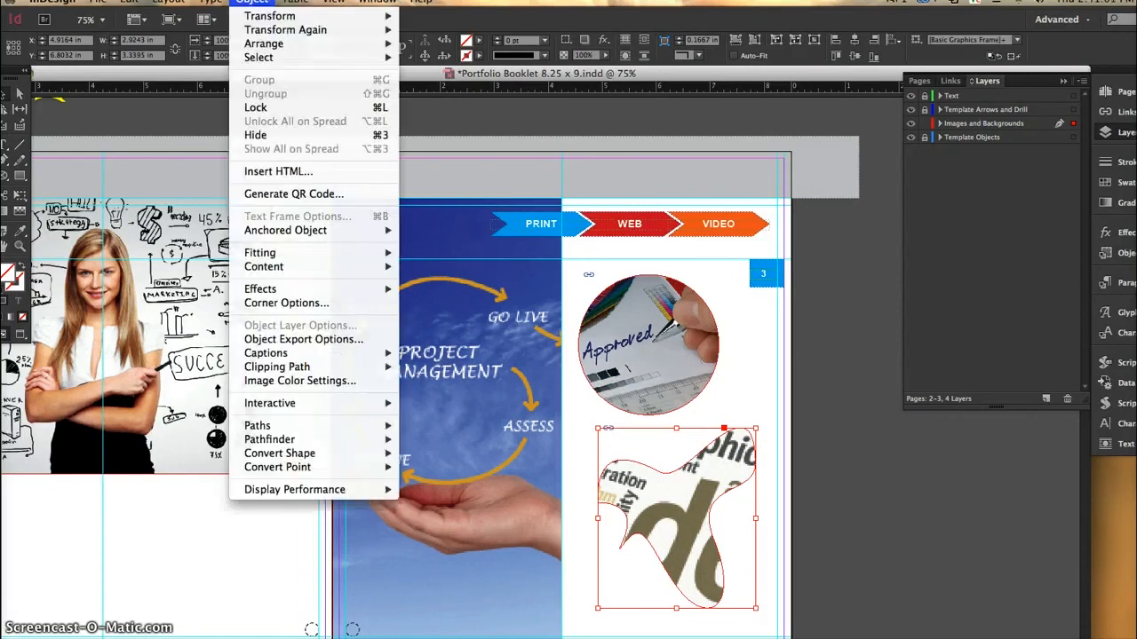
{"action": "mouse_move", "coordinate": [279, 256]}
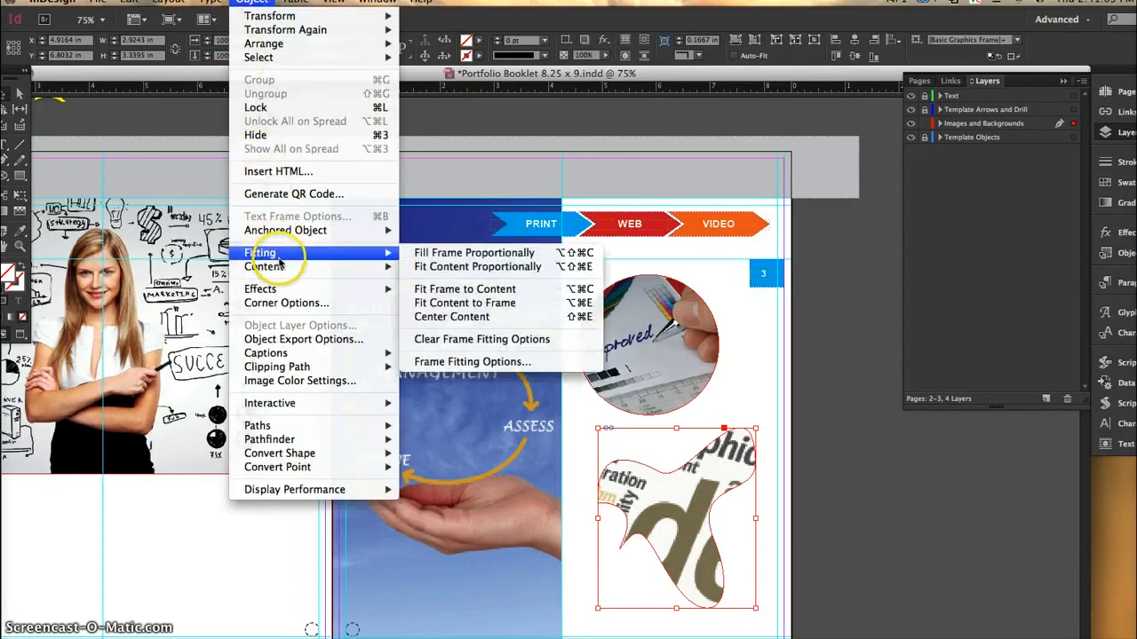
{"action": "left_click", "coordinate": [456, 253]}
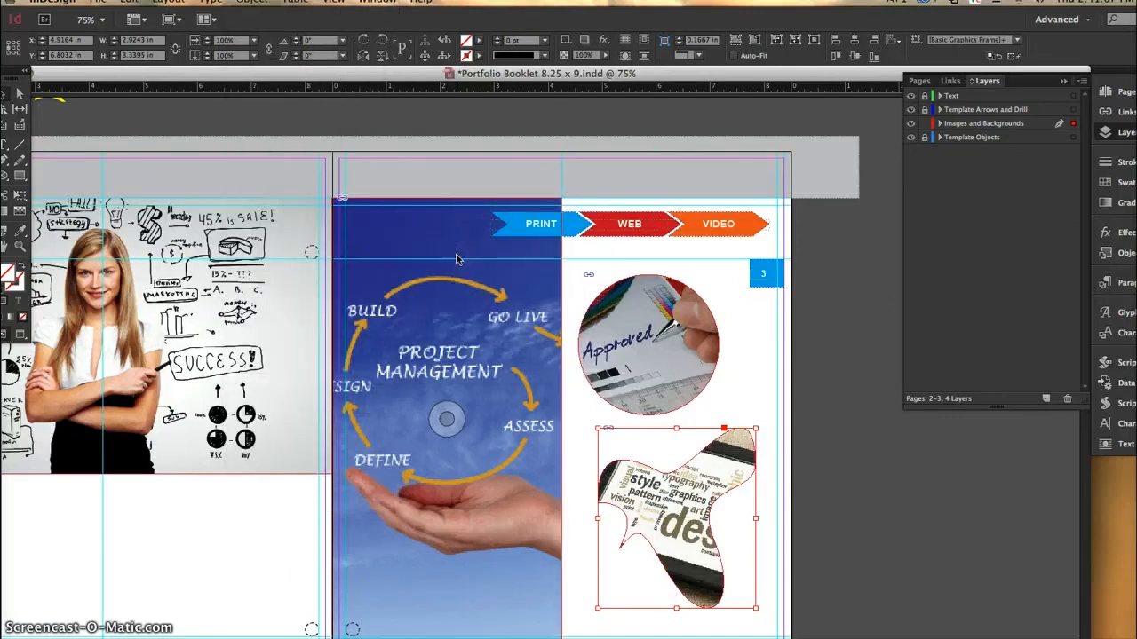
{"action": "left_click", "coordinate": [761, 414]}
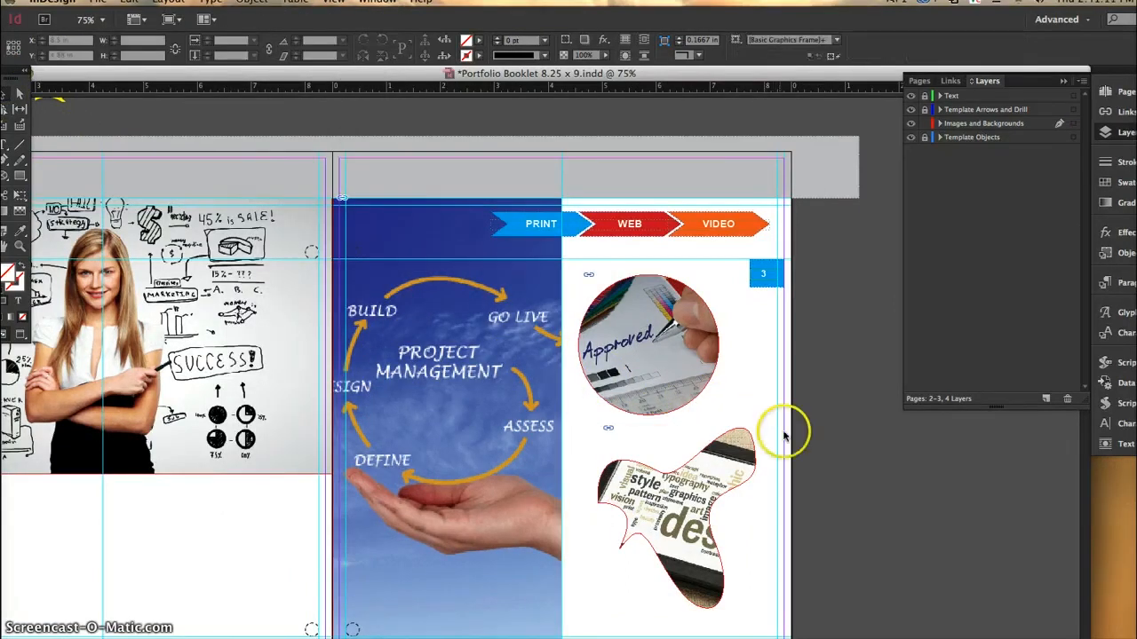